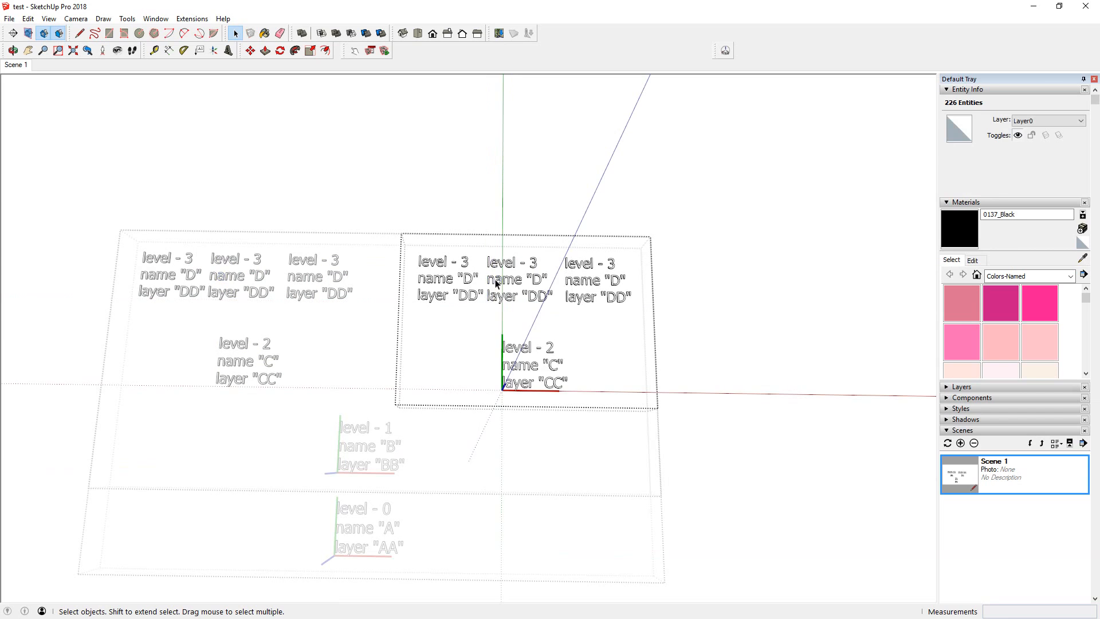
Close all nested component editing levels and select the whole level 0 component A
right_click(495, 279)
left_click(517, 188)
scroll(502, 282, "down", 3)
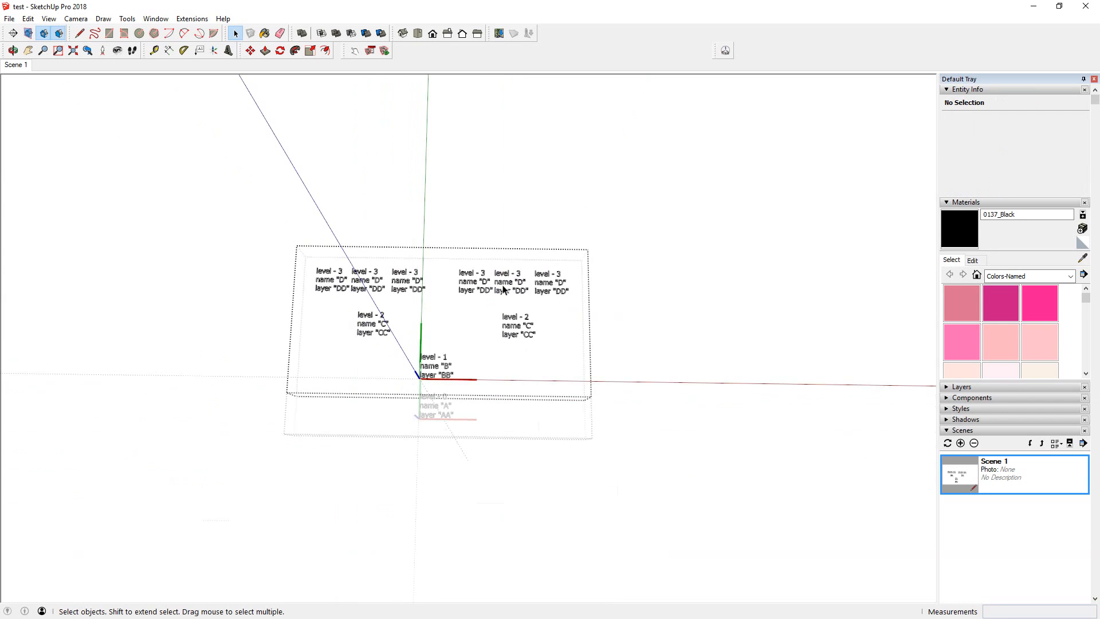
left_click(506, 215)
scroll(500, 379, "down", 2)
left_click(501, 261)
left_click(503, 318)
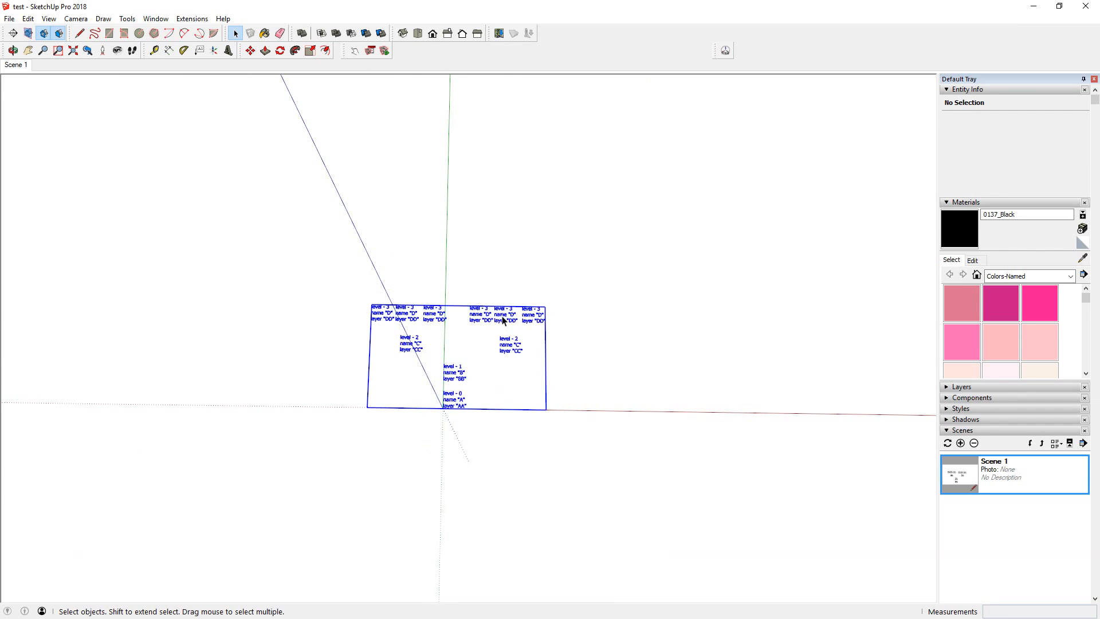
Place two copies of component A in a row beside the original along the red axis
middle_click_drag(487, 327, 516, 326)
key("m")
left_click(649, 257)
key("ctrl")
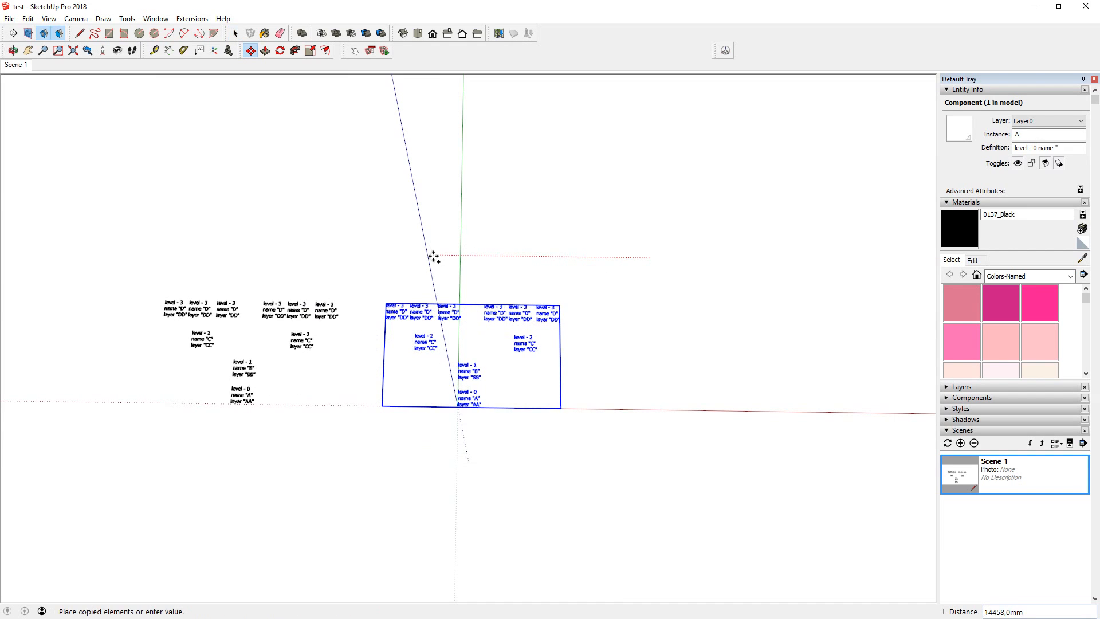
left_click(455, 256)
middle_click_drag(397, 270, 563, 274)
left_click(563, 274)
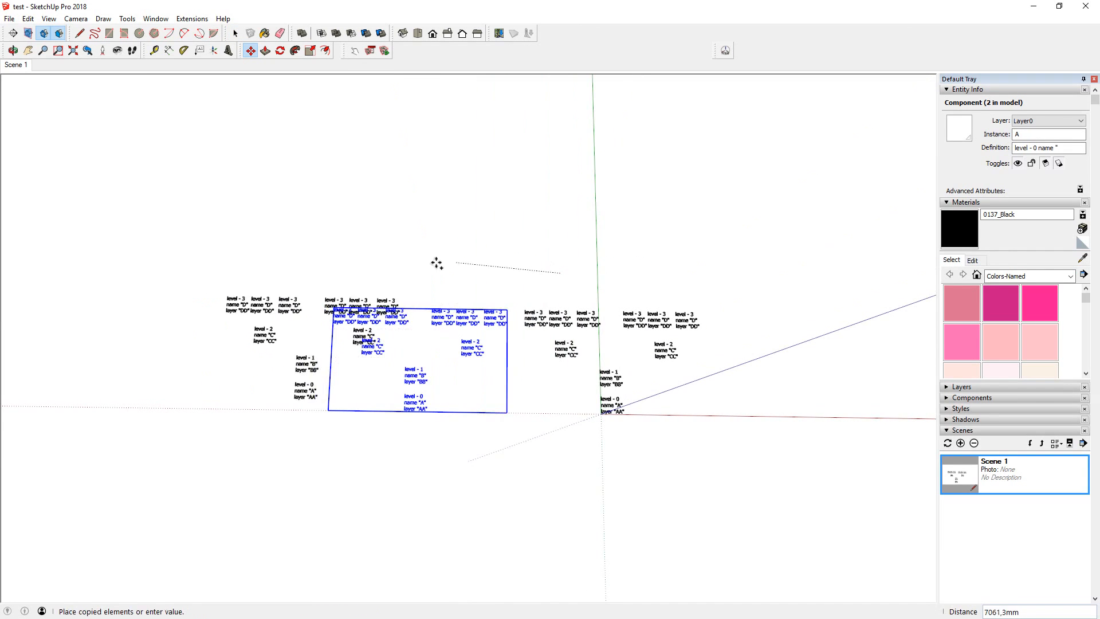
left_click(372, 273)
middle_click_drag(496, 363, 572, 330, "shift")
key("space")
scroll(537, 317, "up", 2)
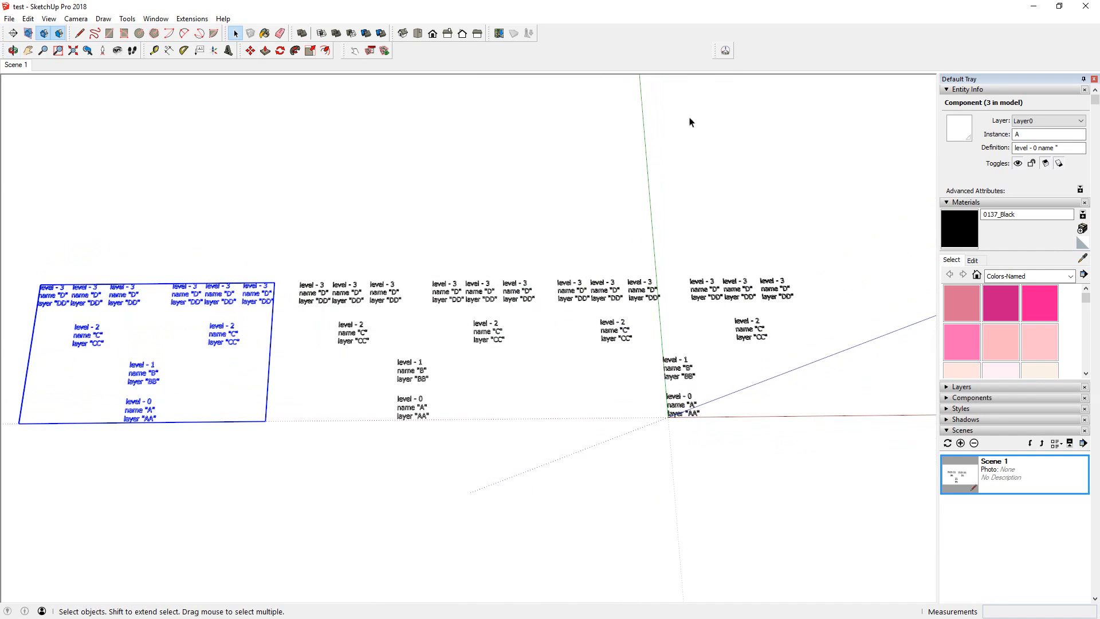
Open the Targeting_free attributes window and add a target attribute named "attr 1"
left_click(727, 52)
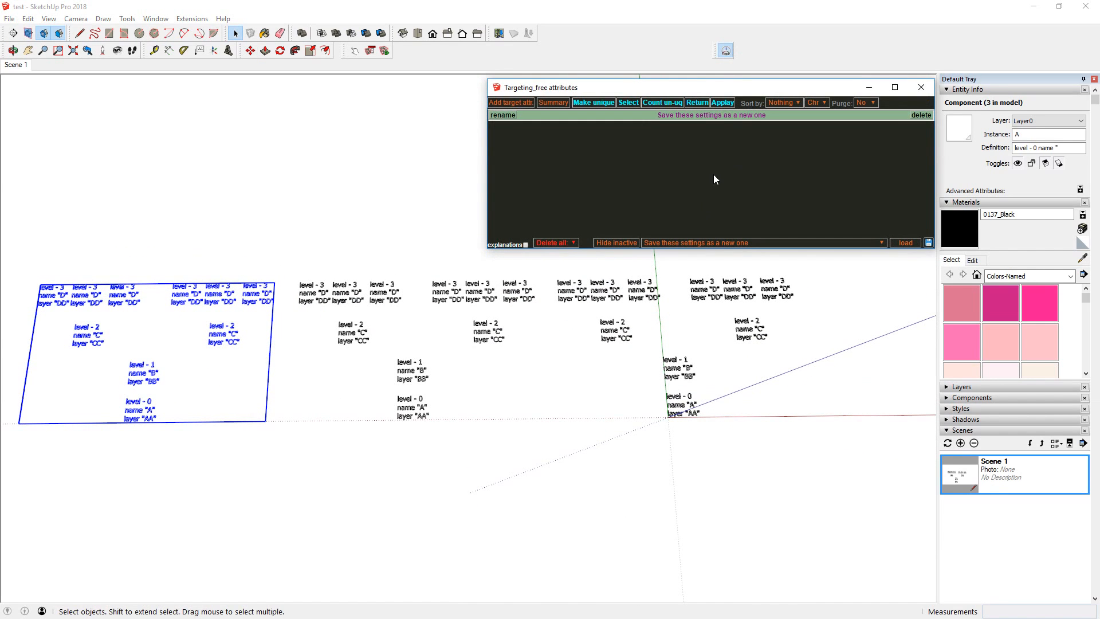
left_click(518, 104)
left_click(531, 132)
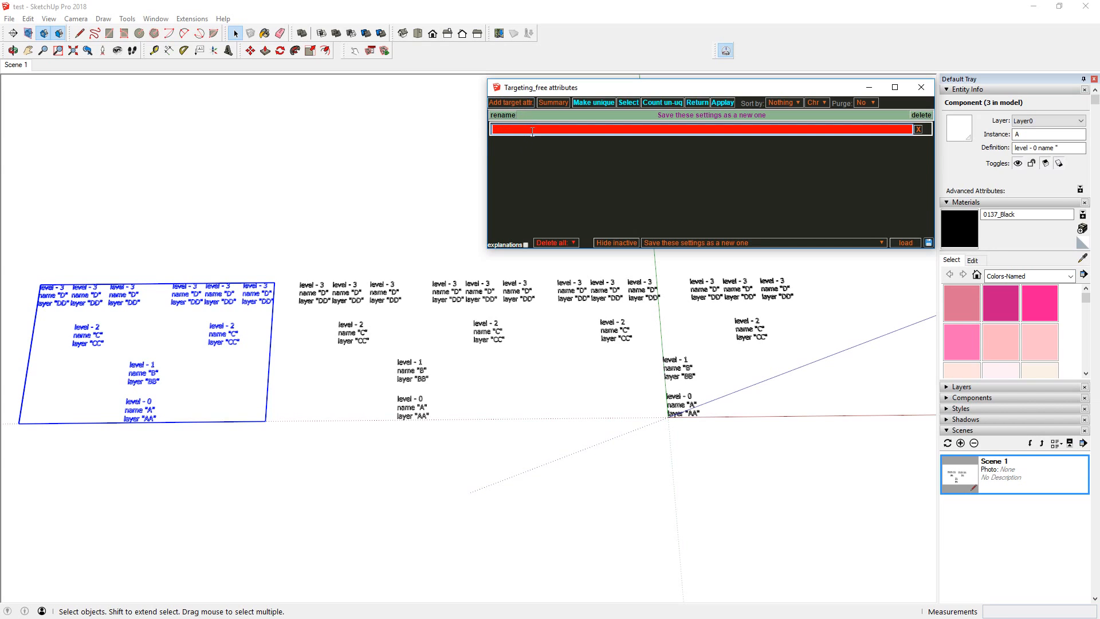
type("attr 1")
key("Return")
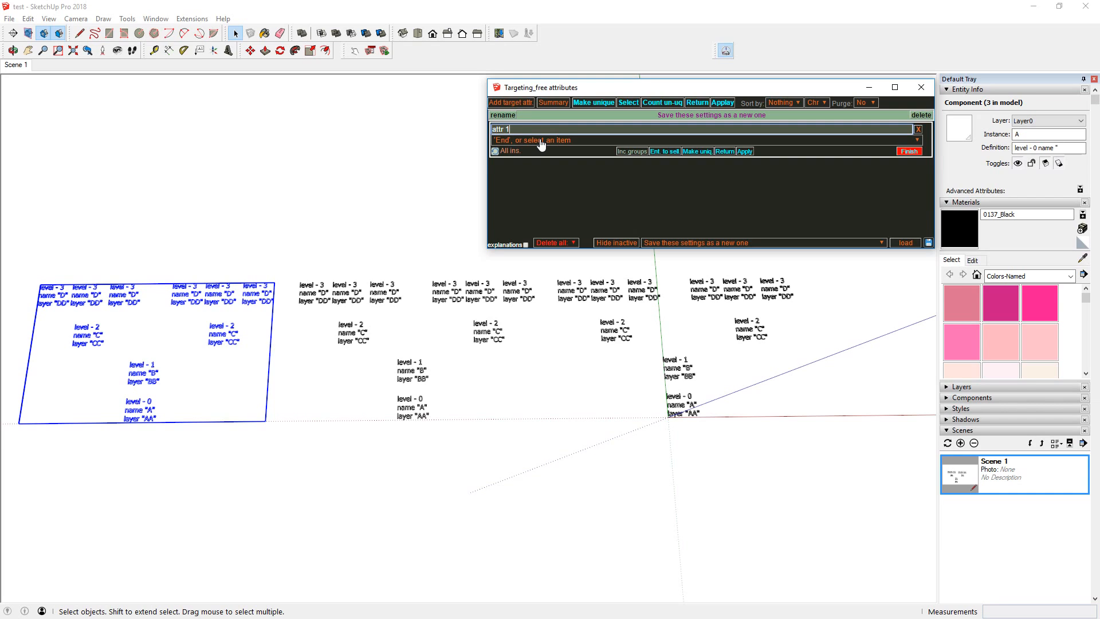
Set attr 1 to target the selection with the option "just selected" and finish its definition
left_click(540, 144)
left_click(521, 263)
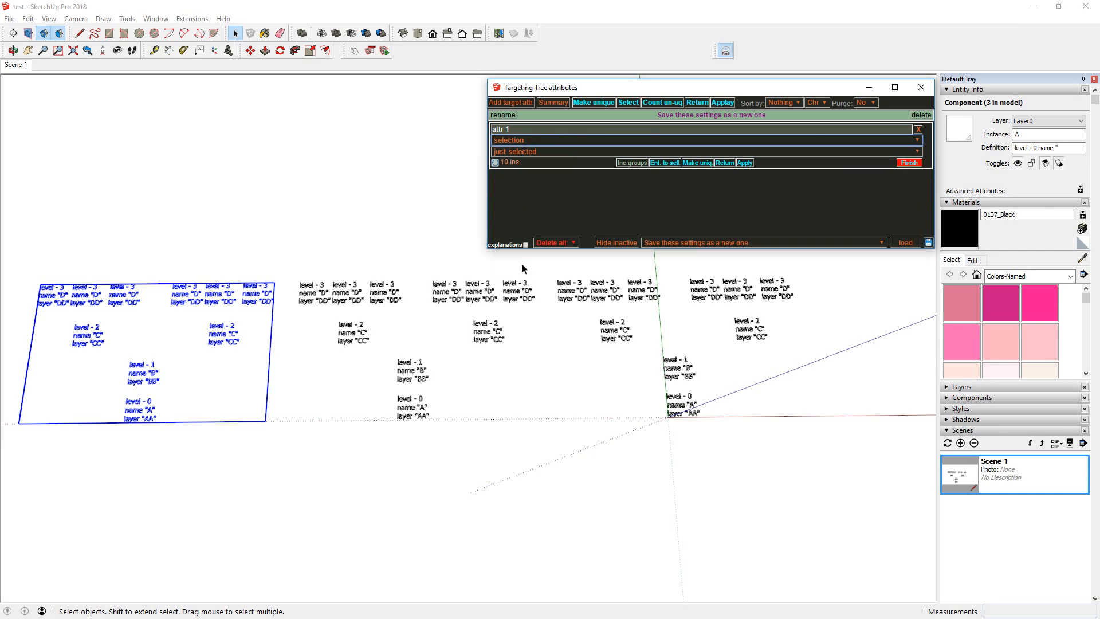
left_click(908, 163)
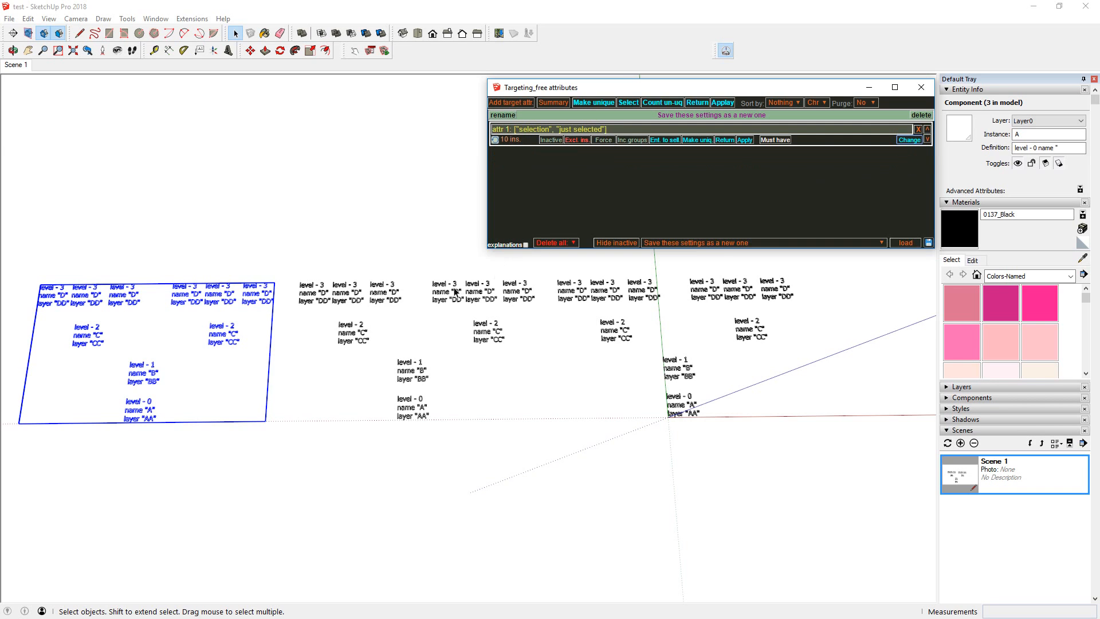
Select the middle copy of component A, set attr 1 to active, and make the targeted component unique
middle_click_drag(455, 291, 423, 366)
left_click(425, 368)
scroll(423, 366, "up", 1)
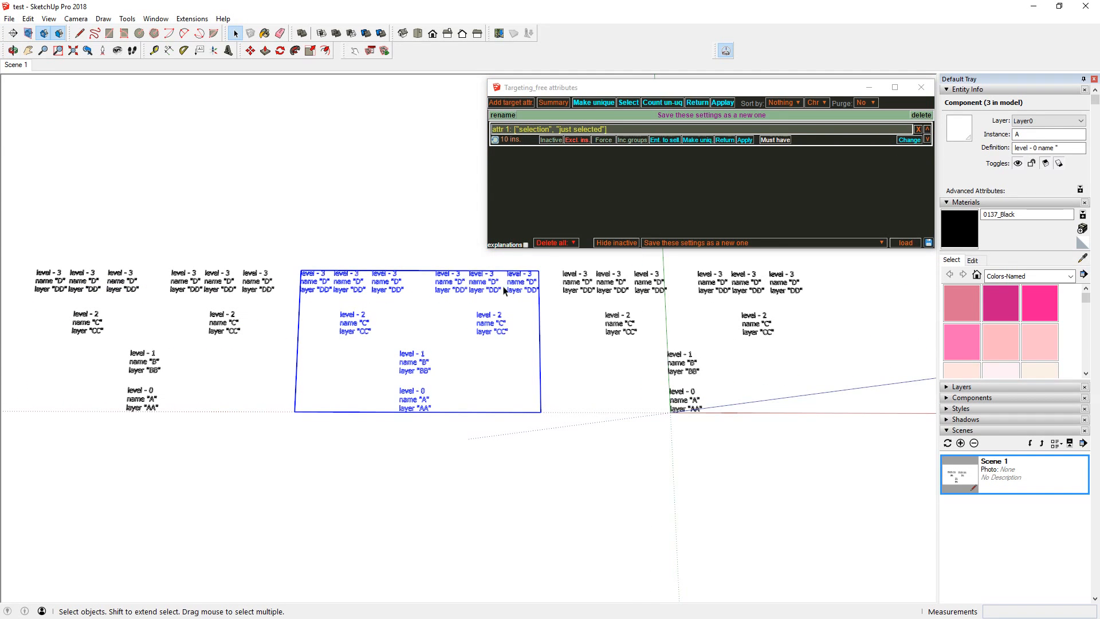
left_click(601, 103)
right_click(425, 372)
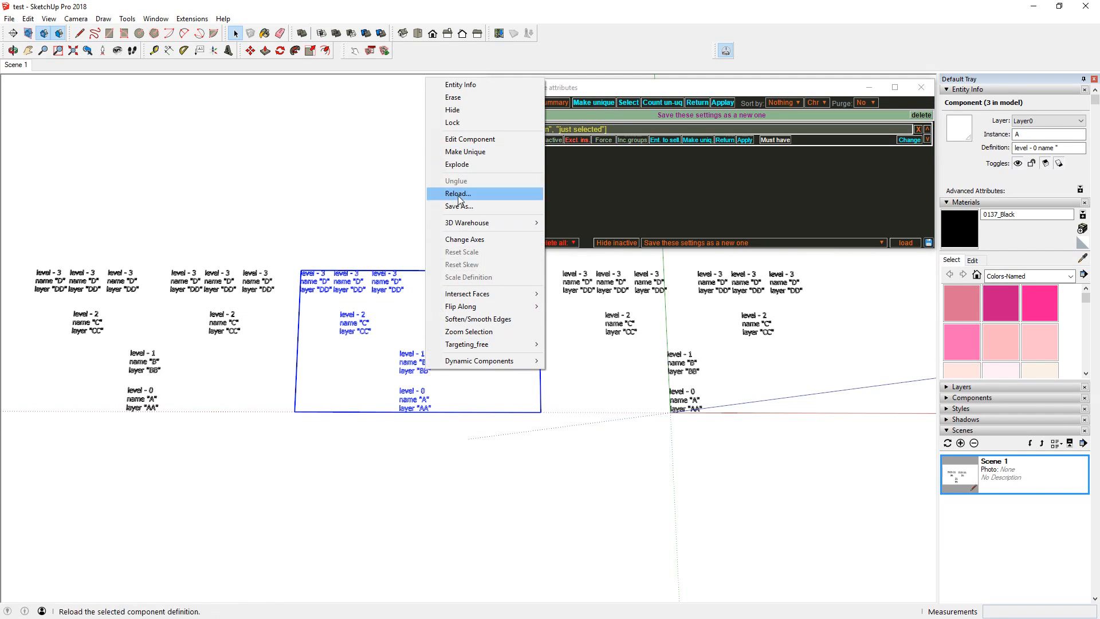
left_click(467, 151)
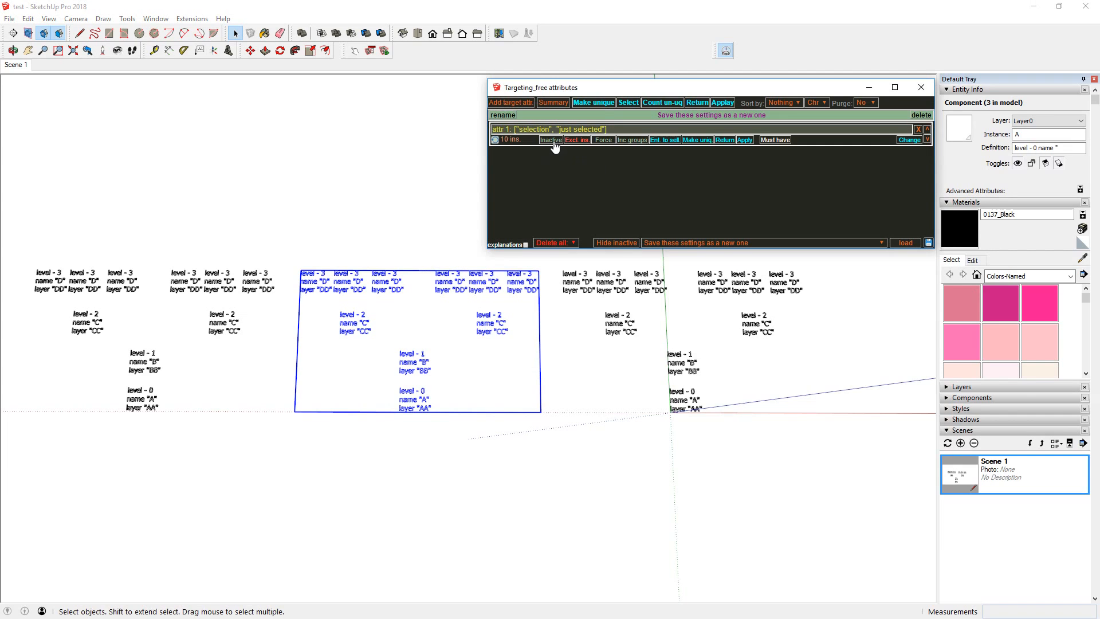
left_click(598, 104)
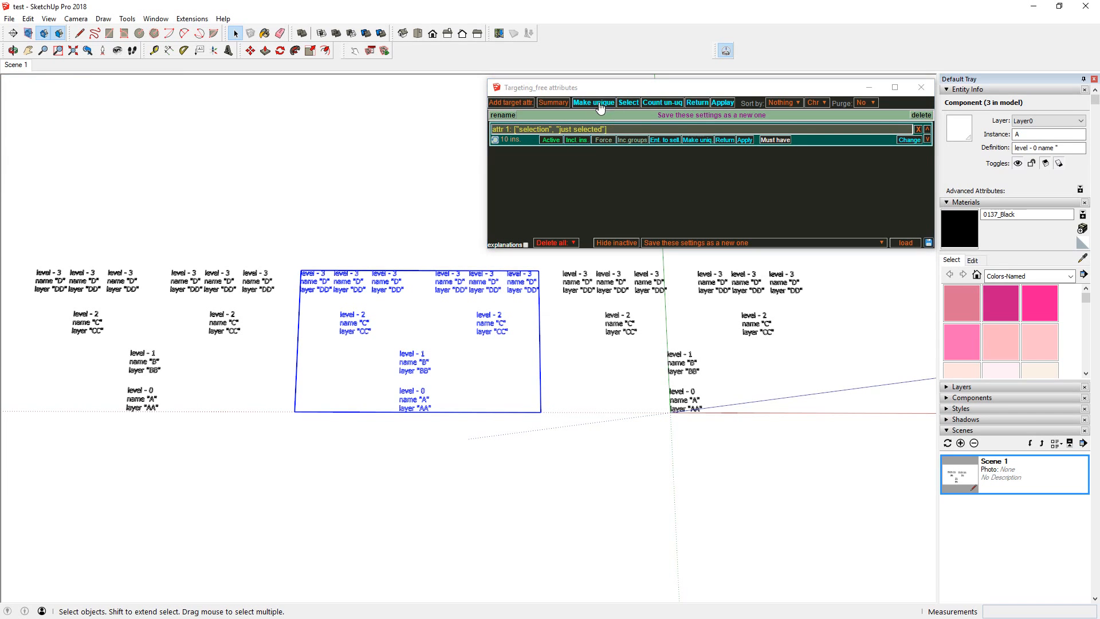
Check the uniqueness of the three component A copies and of the level 1 component B nested in the middle one
right_click(422, 368)
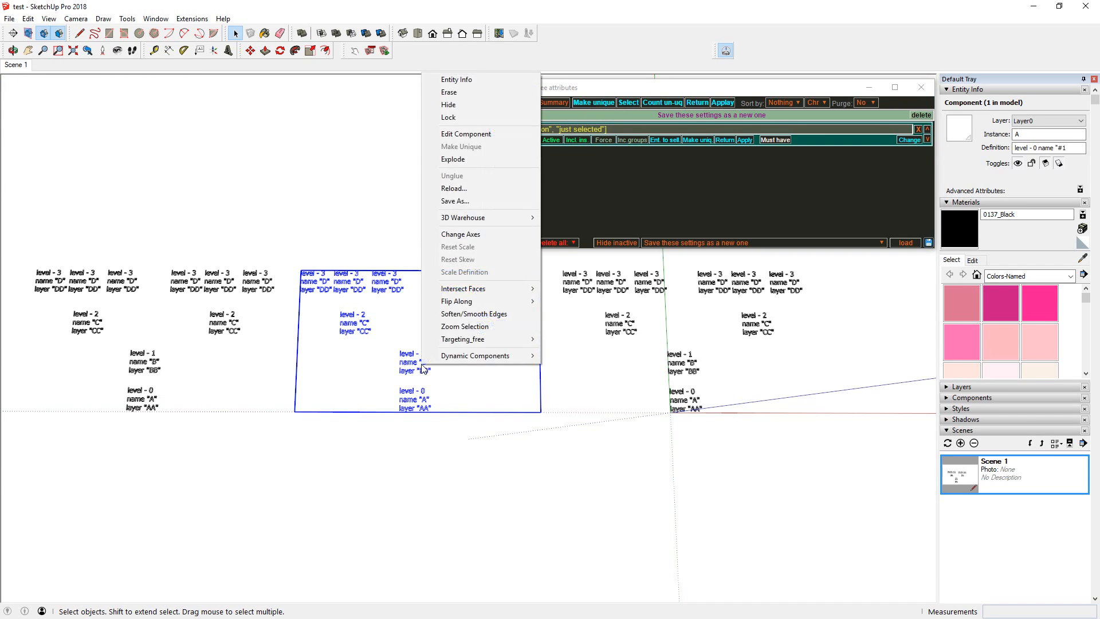
right_click(629, 325)
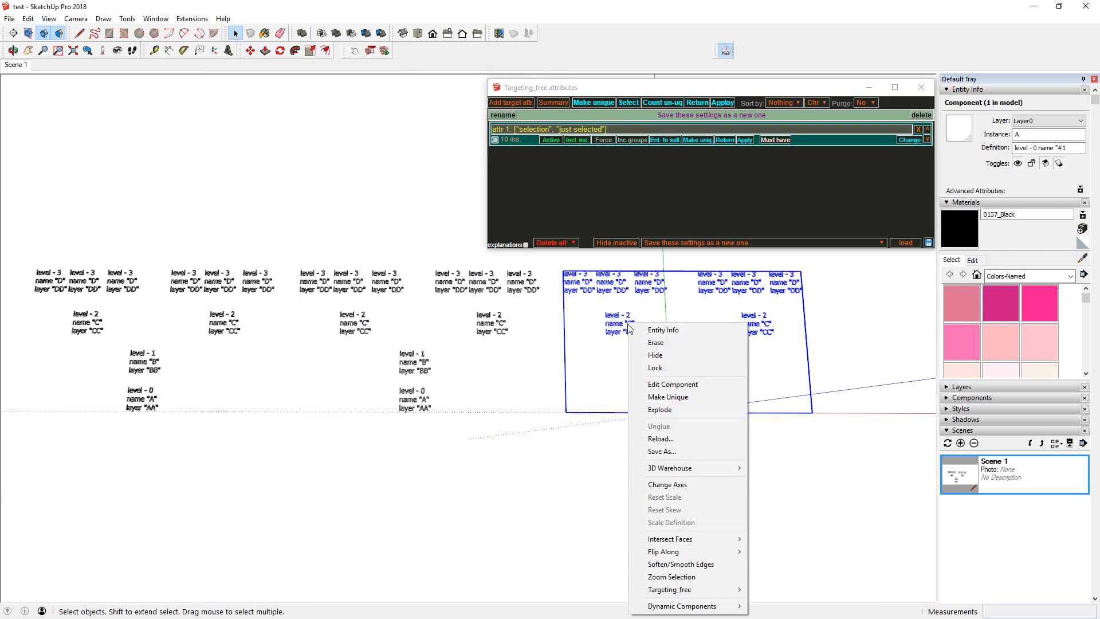
right_click(148, 366)
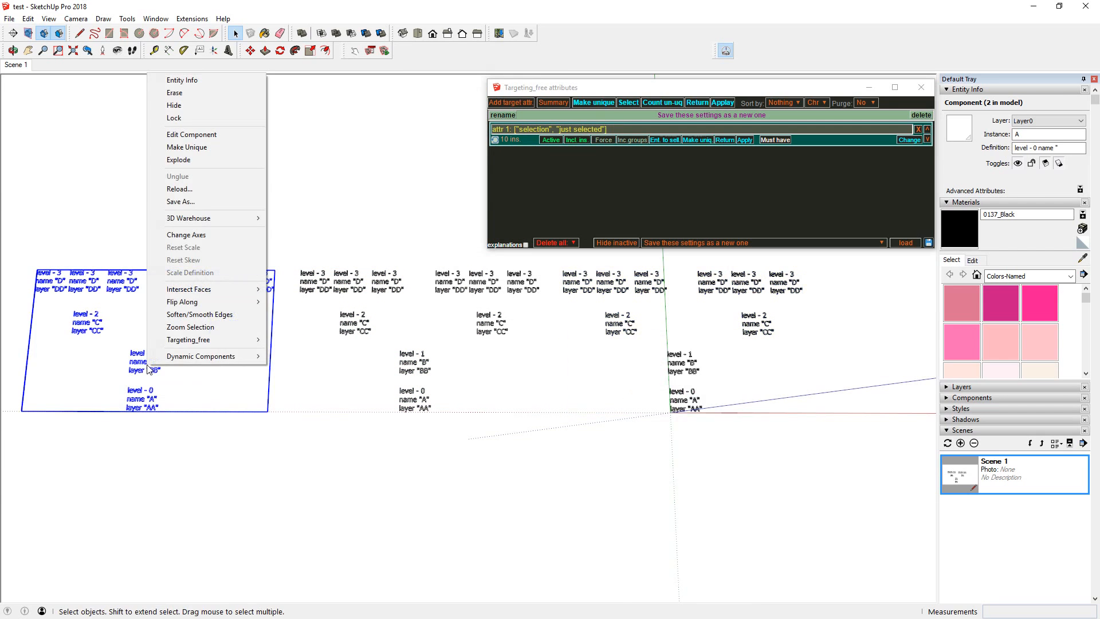
left_click(413, 358)
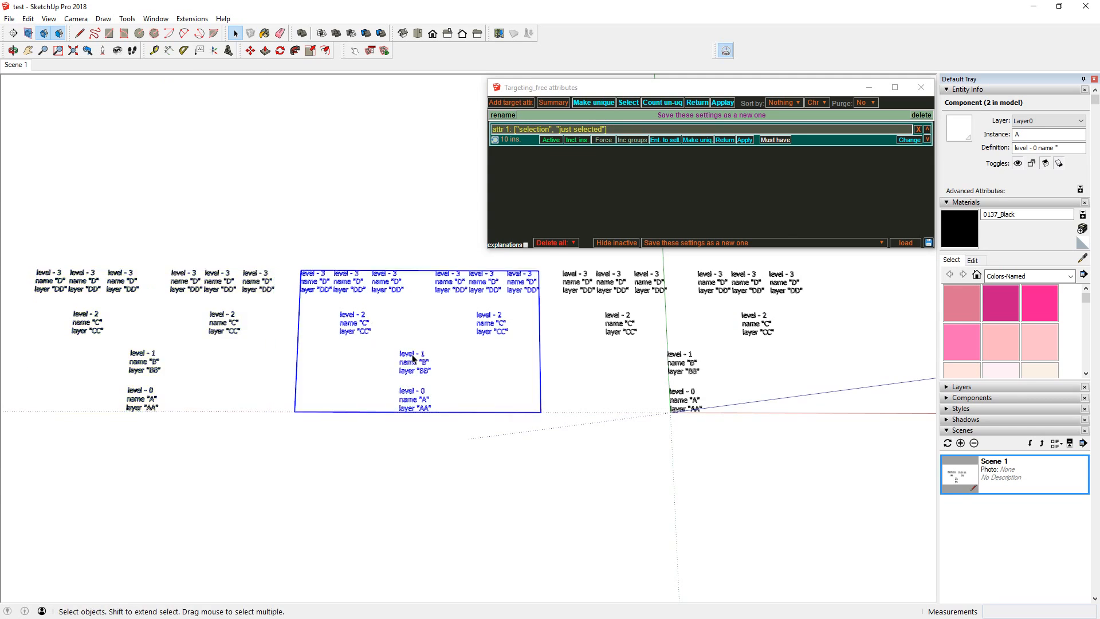
double_click(412, 358)
key("Escape")
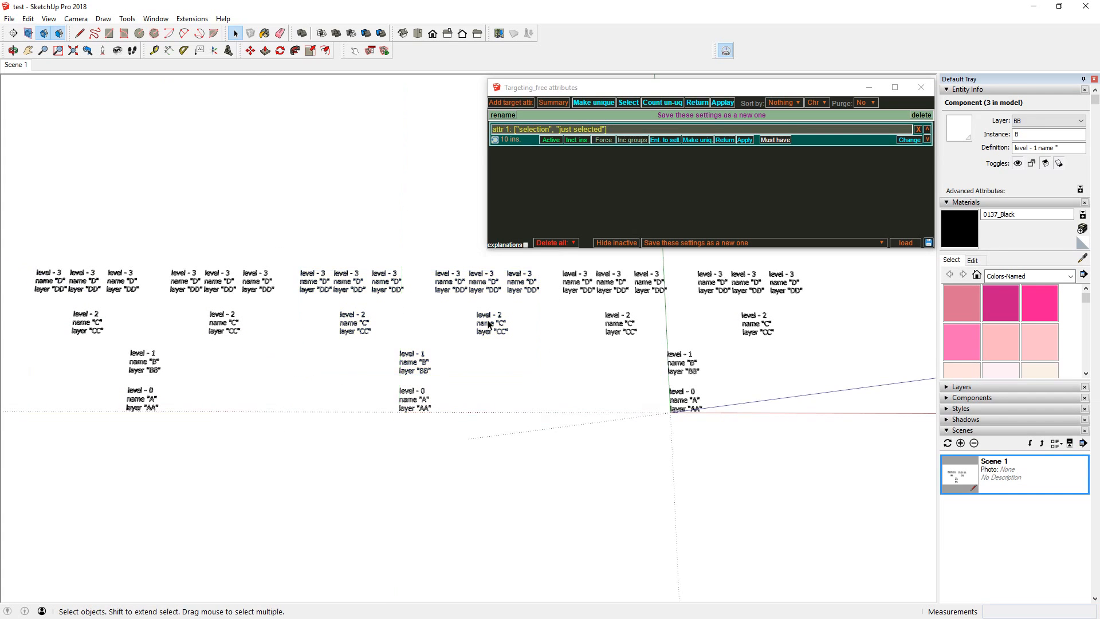
left_click(486, 323)
double_click(487, 323)
left_click(486, 323)
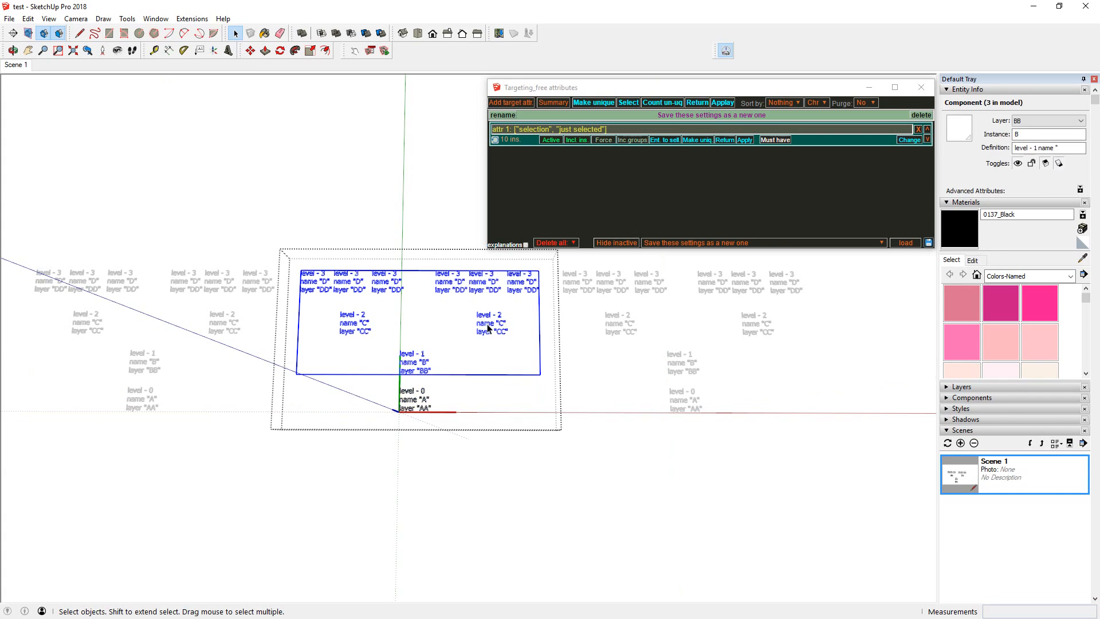
right_click(487, 323)
left_click(535, 405)
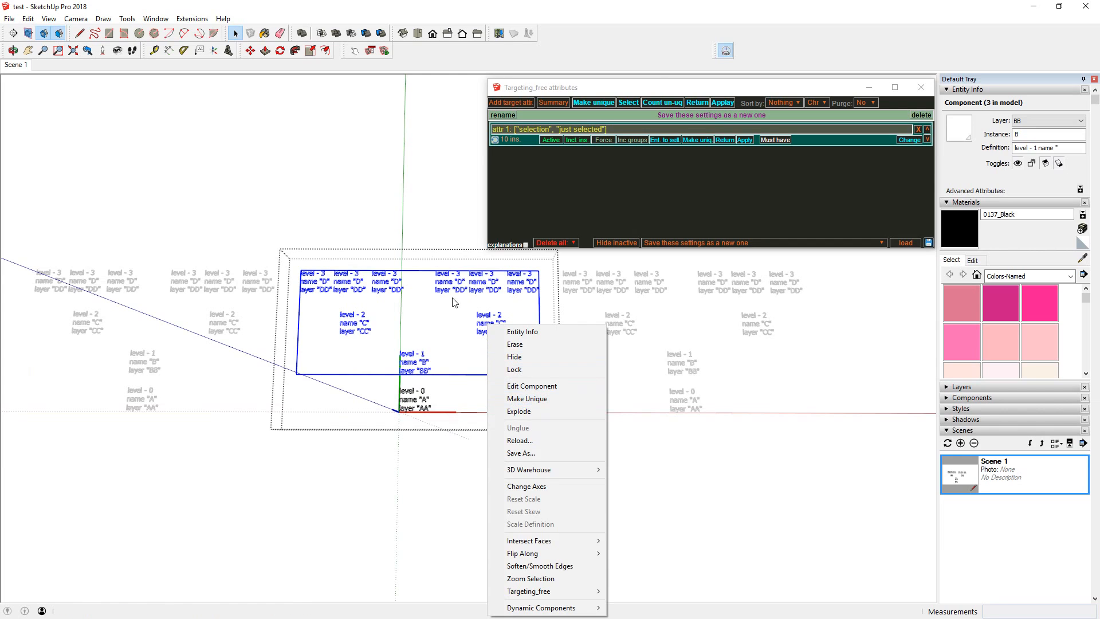
left_click(399, 190)
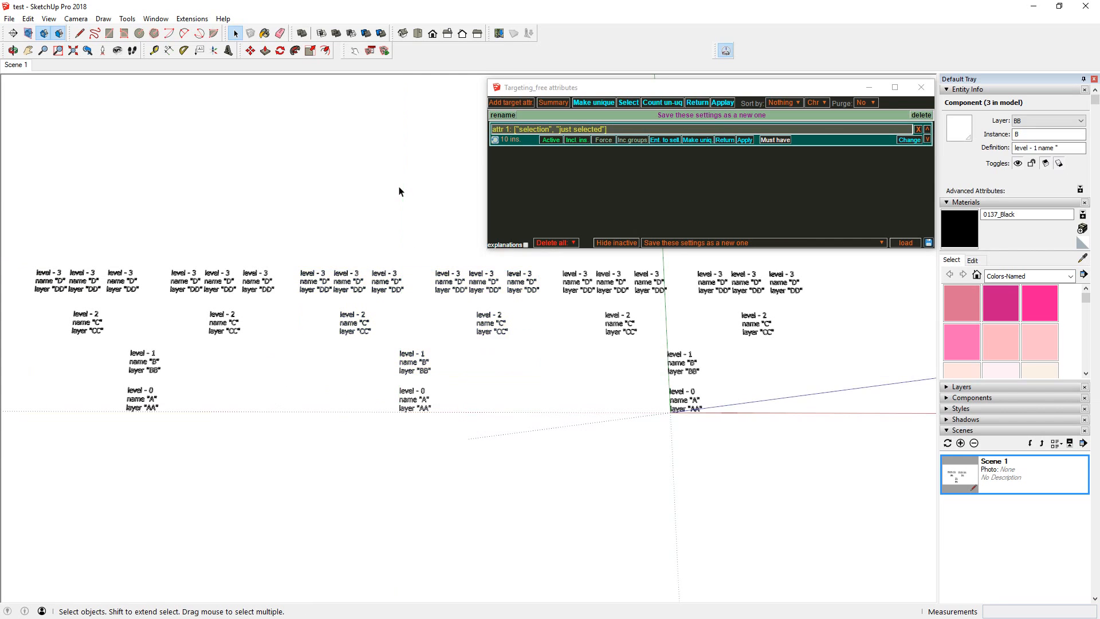
Change attr 1 to "selected and nested" and make the middle copy unique together with its nested components
left_click(909, 142)
left_click(510, 153)
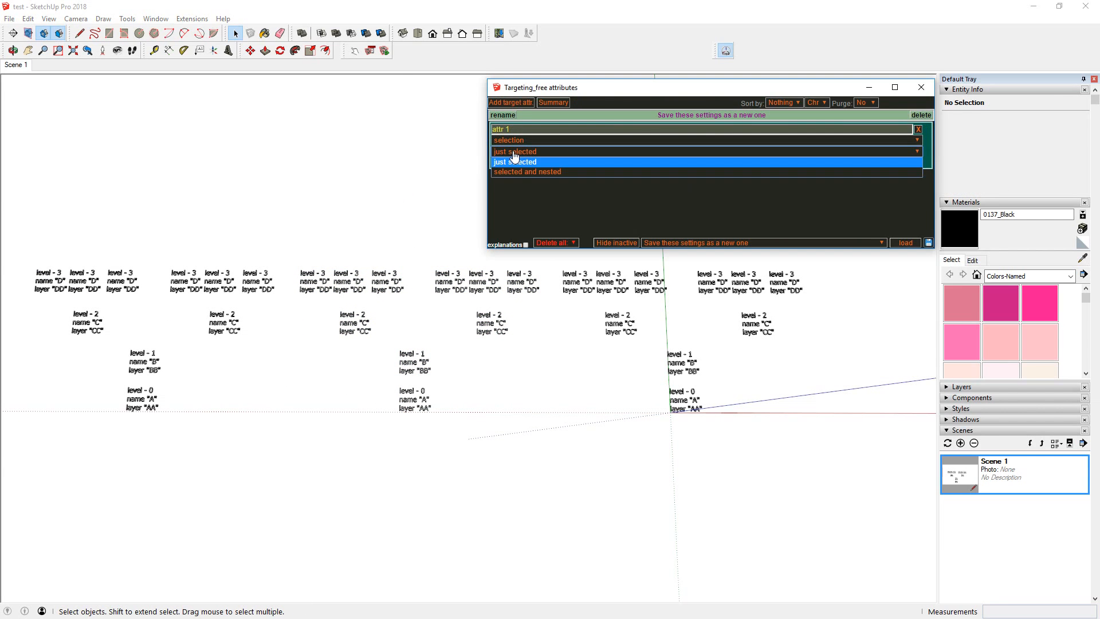
left_click(528, 172)
left_click(909, 163)
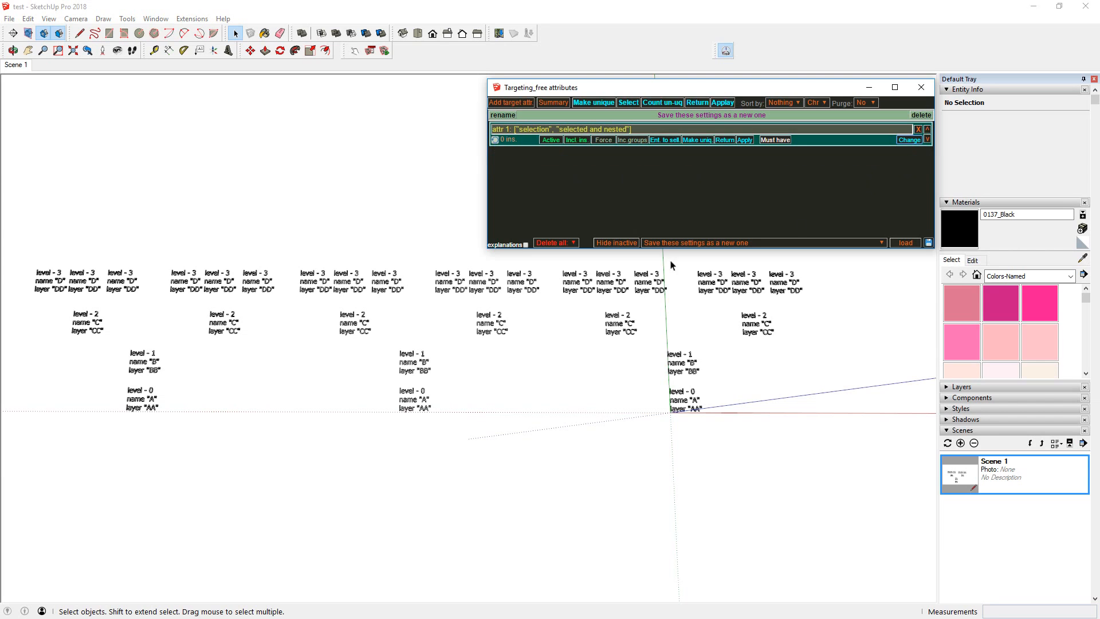
left_click(388, 292)
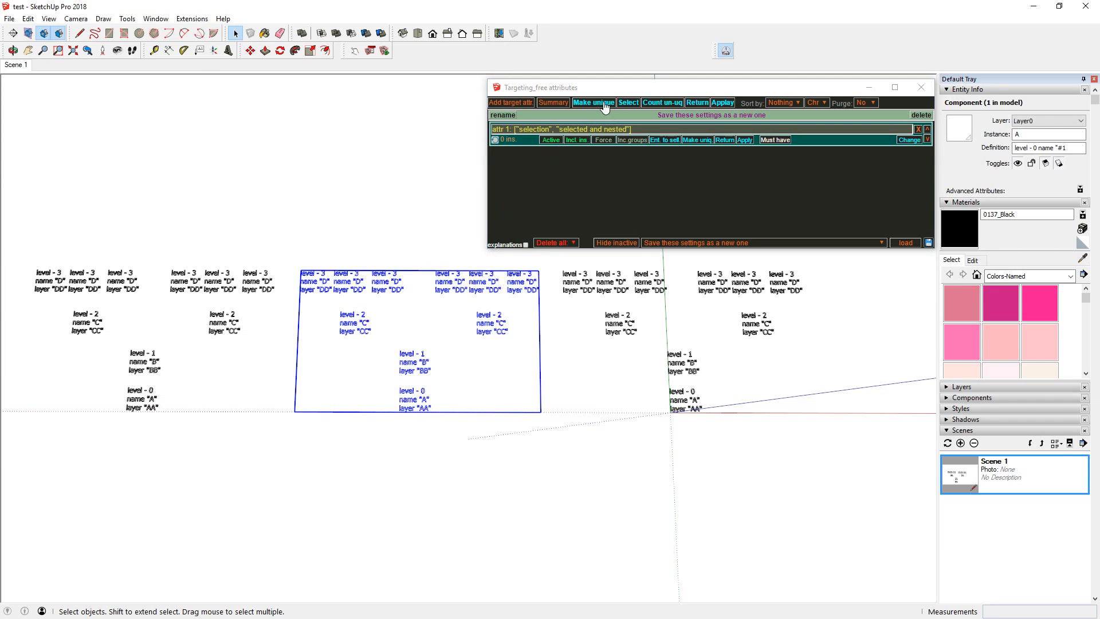
Check the uniqueness of the nested B and C components in the middle copy and compare them with another copy
double_click(451, 293)
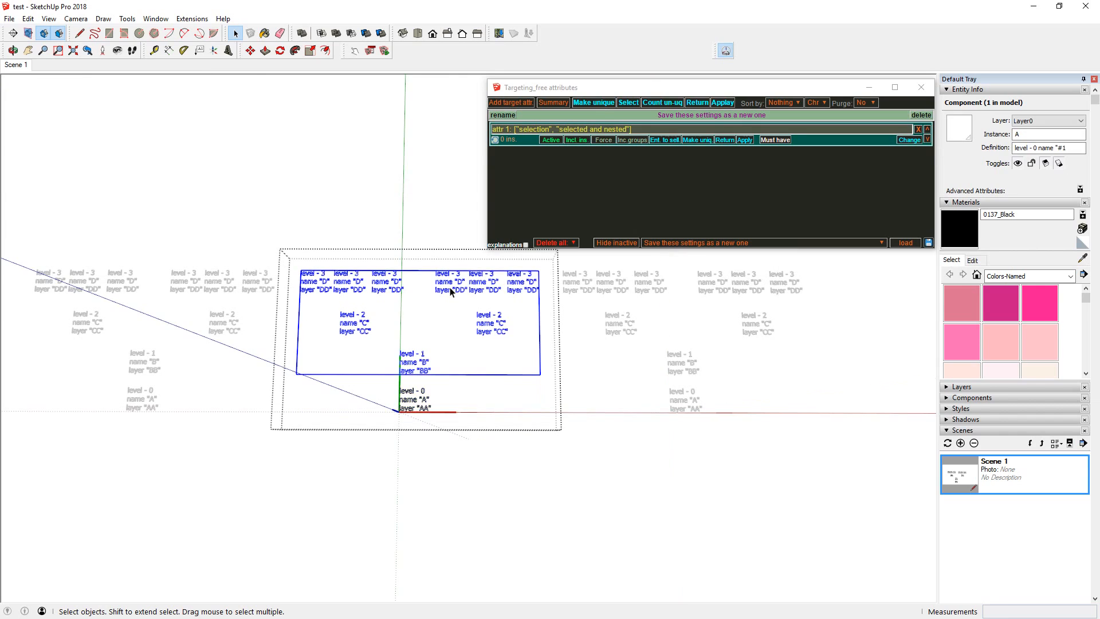
double_click(450, 293)
left_click(450, 292)
right_click(491, 320)
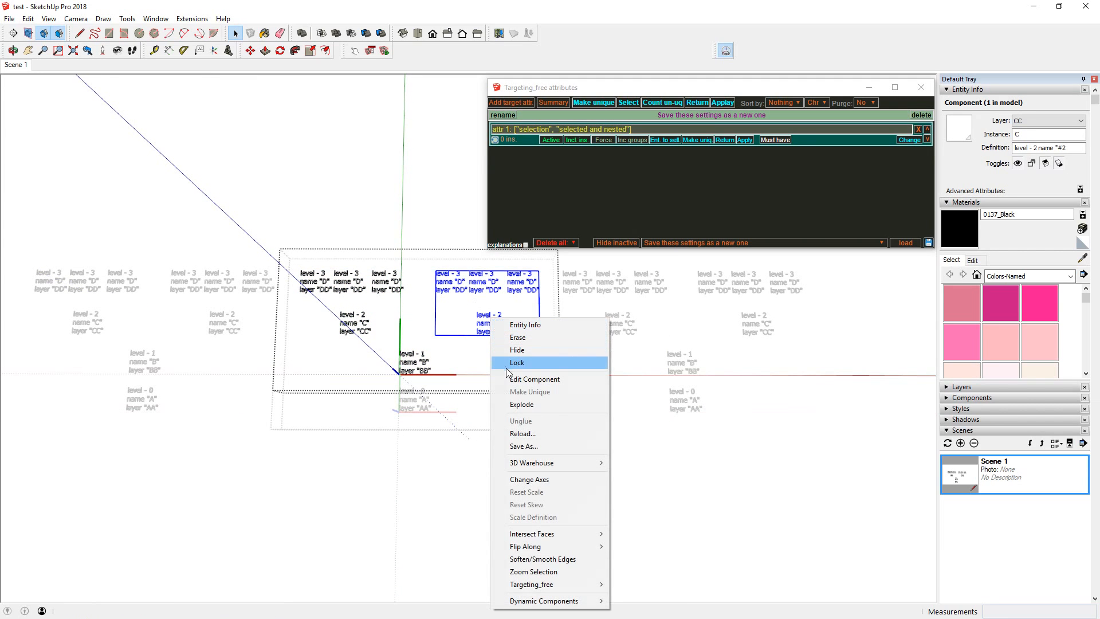
left_click(744, 321)
double_click(750, 322)
left_click(750, 322)
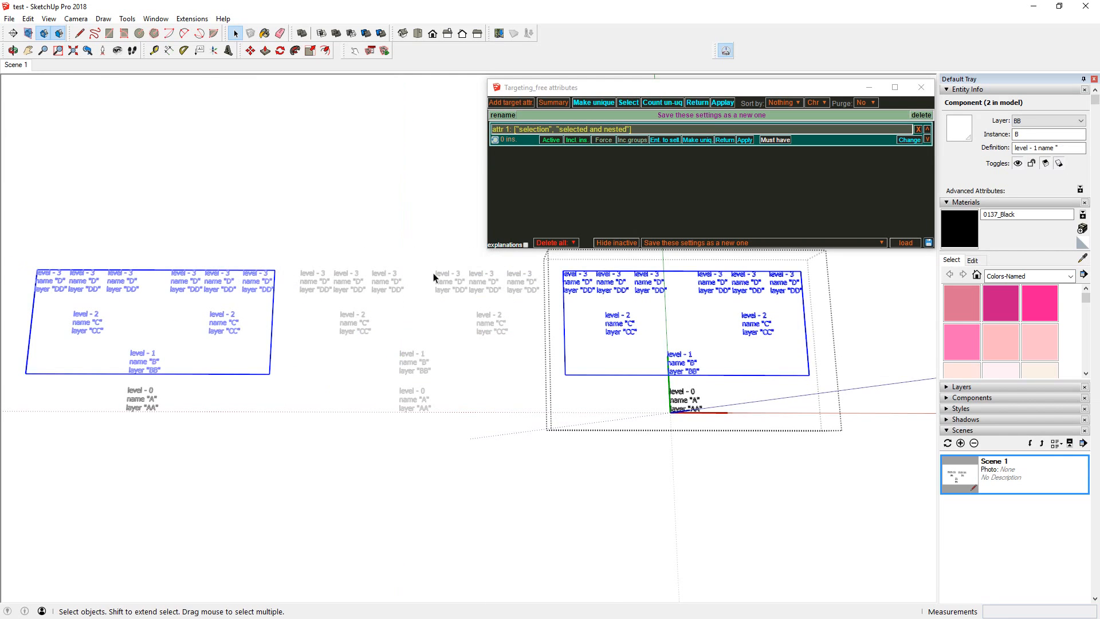
left_click(345, 207)
scroll(410, 272, "down", 1)
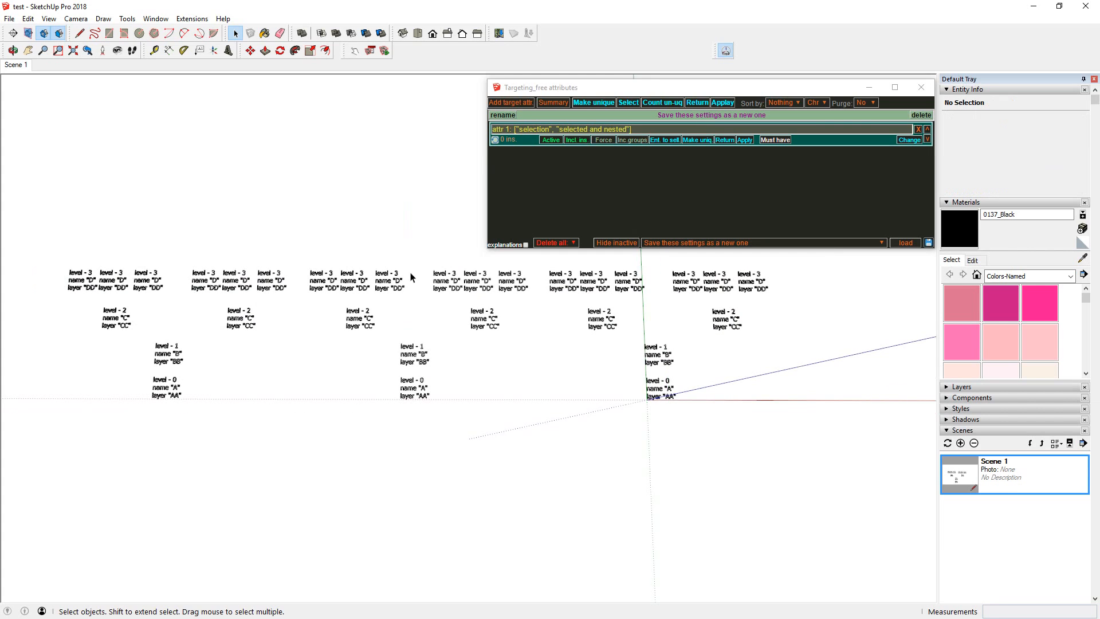
middle_click_drag(452, 311, 447, 309)
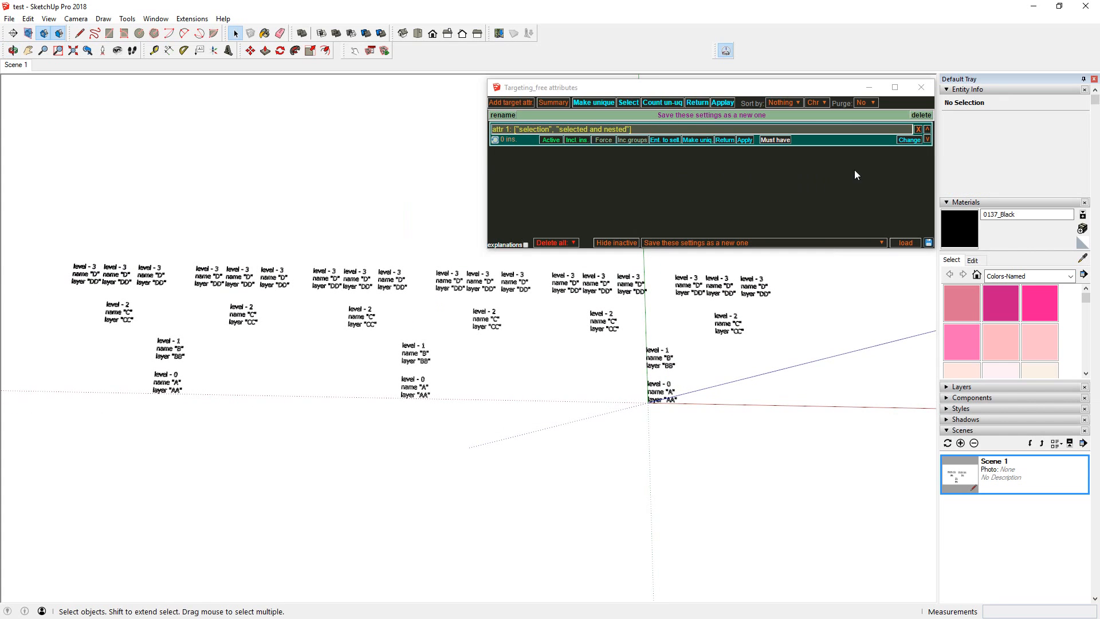
Undo the component openings and closings and the last Make unique operation, restoring the shared definitions of the component A copies
left_click(28, 20)
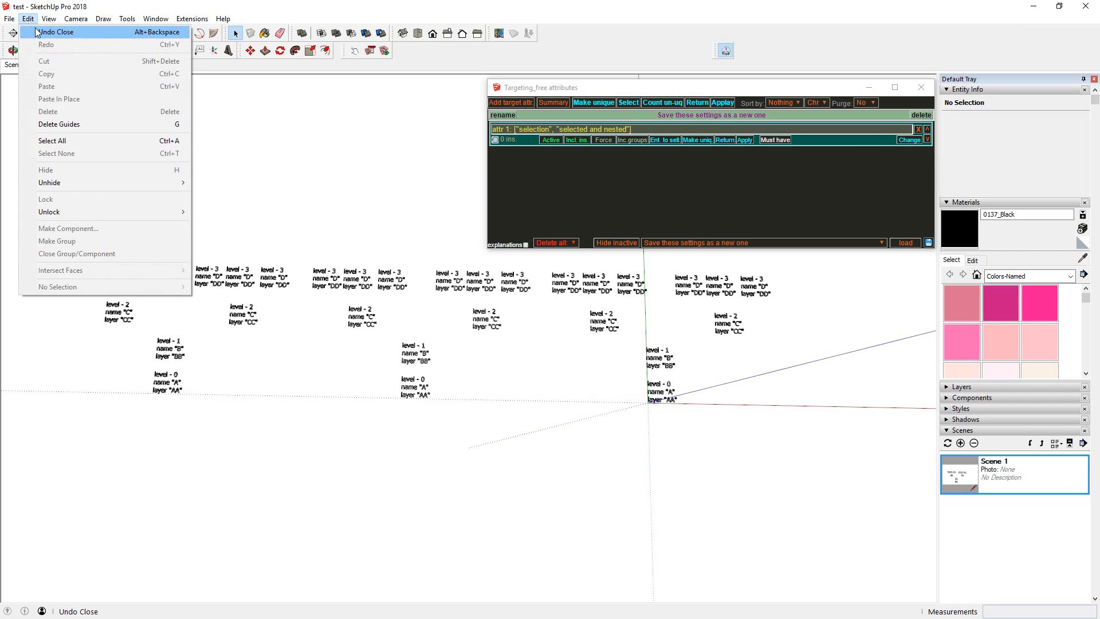
left_click(41, 32)
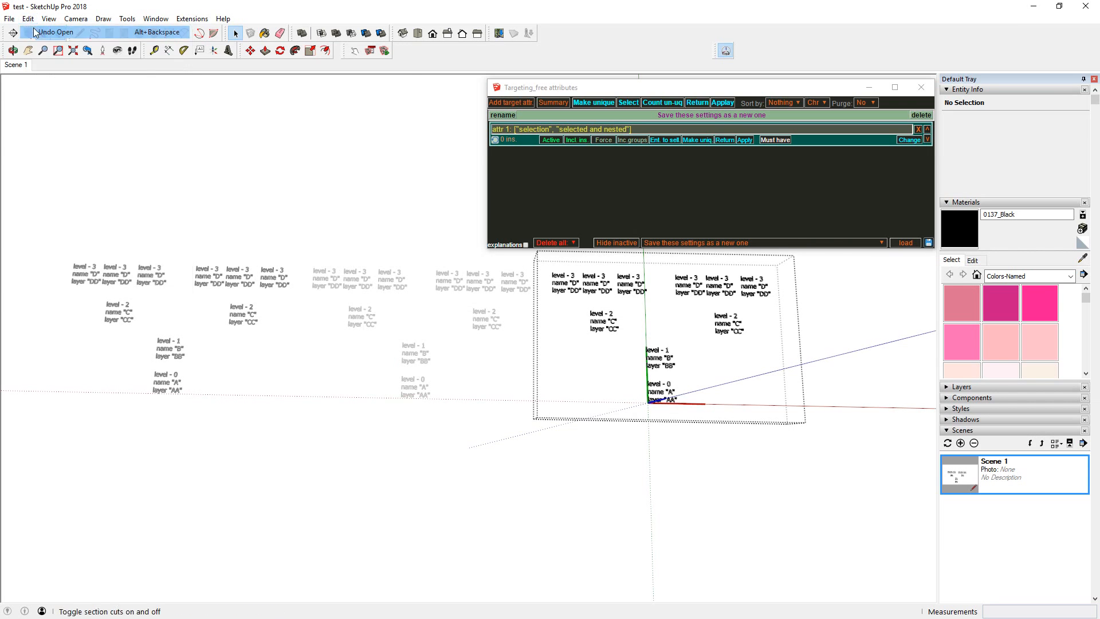
left_click(29, 18)
left_click(41, 32)
left_click(28, 19)
left_click(40, 32)
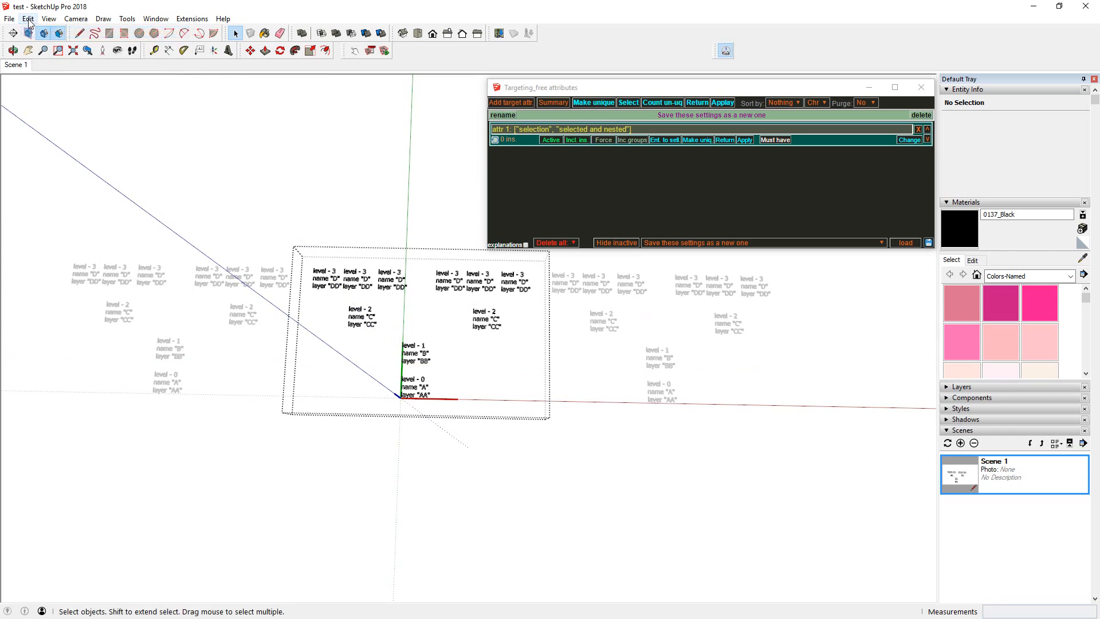
left_click(29, 19)
left_click(40, 32)
left_click(28, 19)
left_click(34, 32)
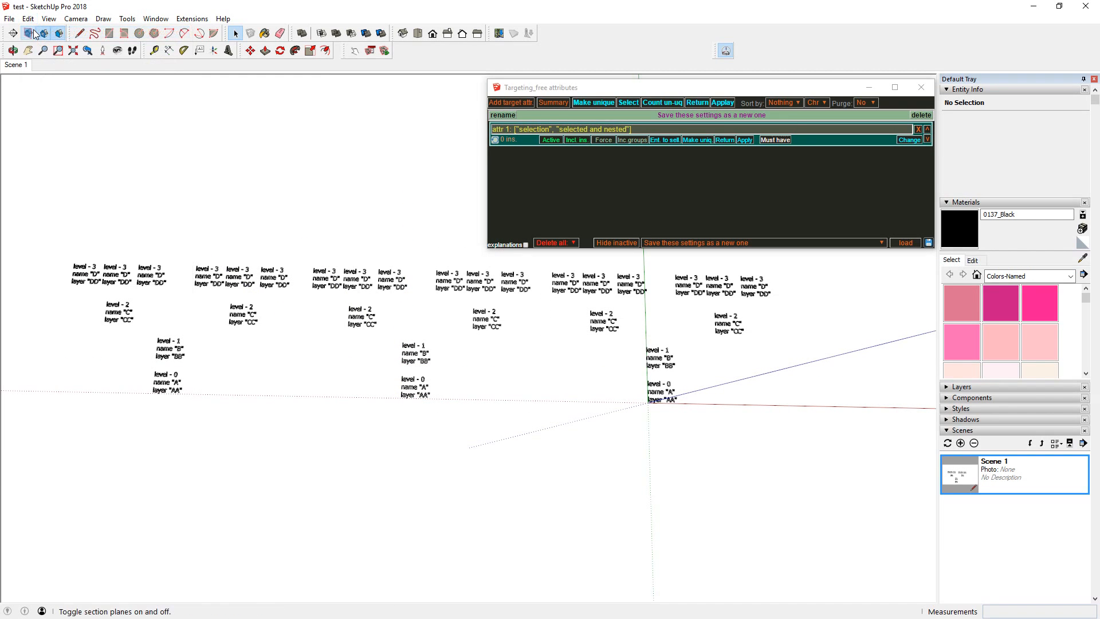
left_click(28, 18)
left_click(34, 32)
left_click(28, 19)
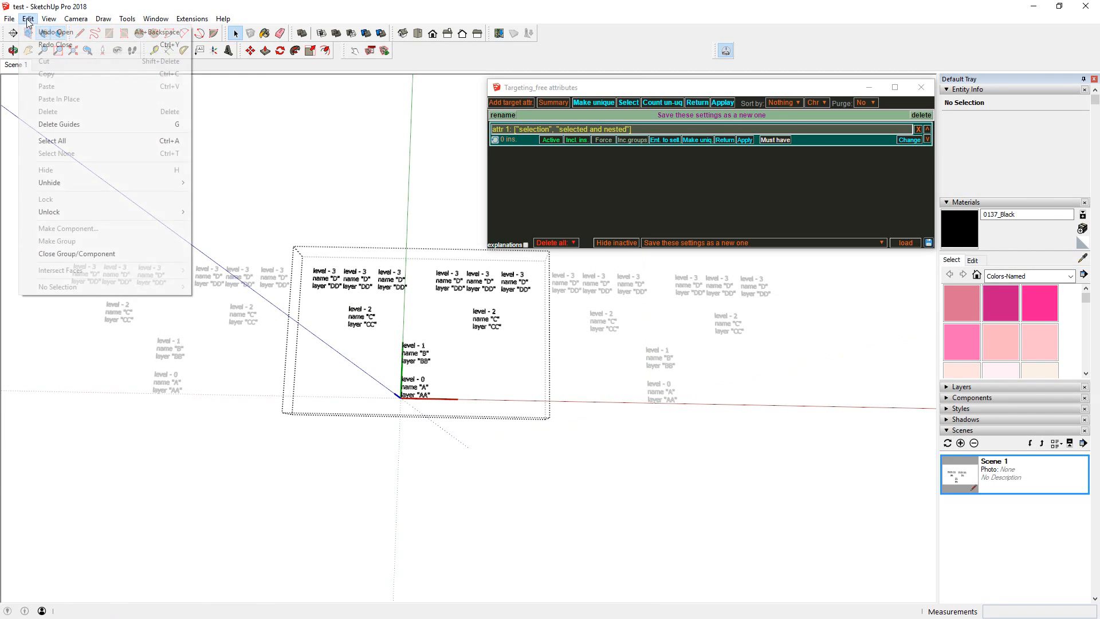
left_click(36, 33)
left_click(28, 19)
left_click(36, 35)
left_click(28, 19)
left_click(36, 32)
left_click(28, 19)
left_click(36, 32)
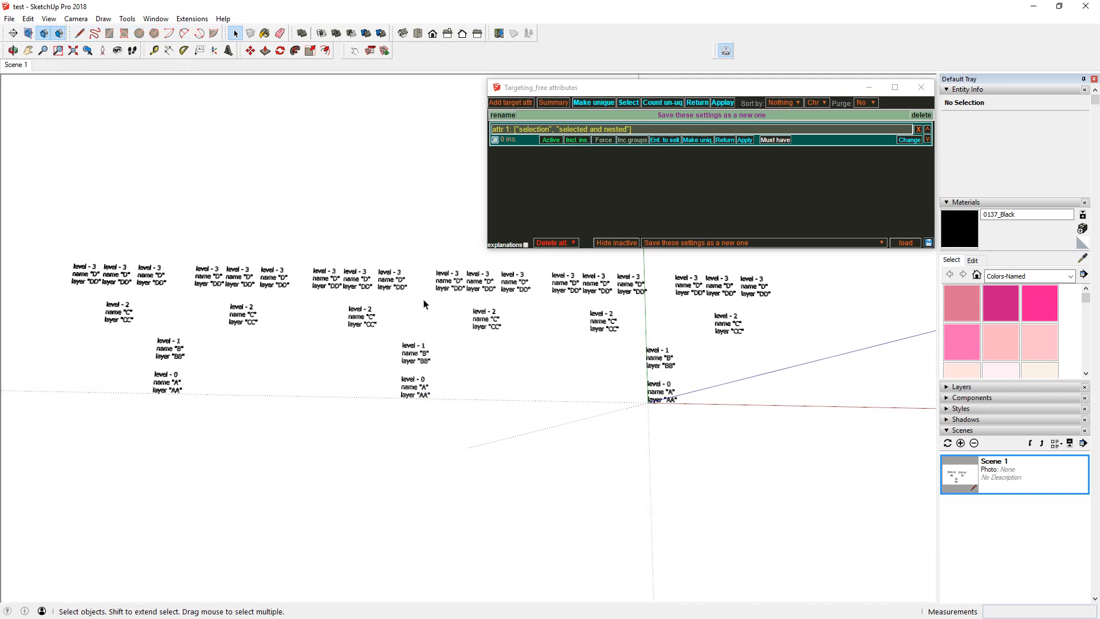
Check whether the middle copy of component A can be made unique again
right_click(411, 360)
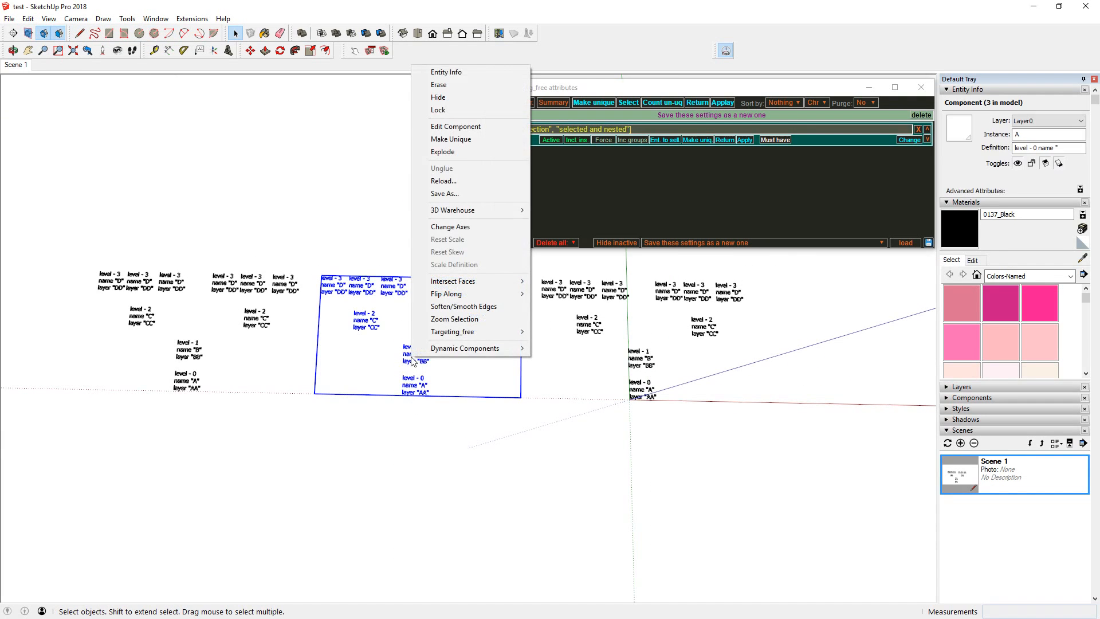
key("Escape")
scroll(413, 361, "up", 3)
scroll(427, 363, "down", 3)
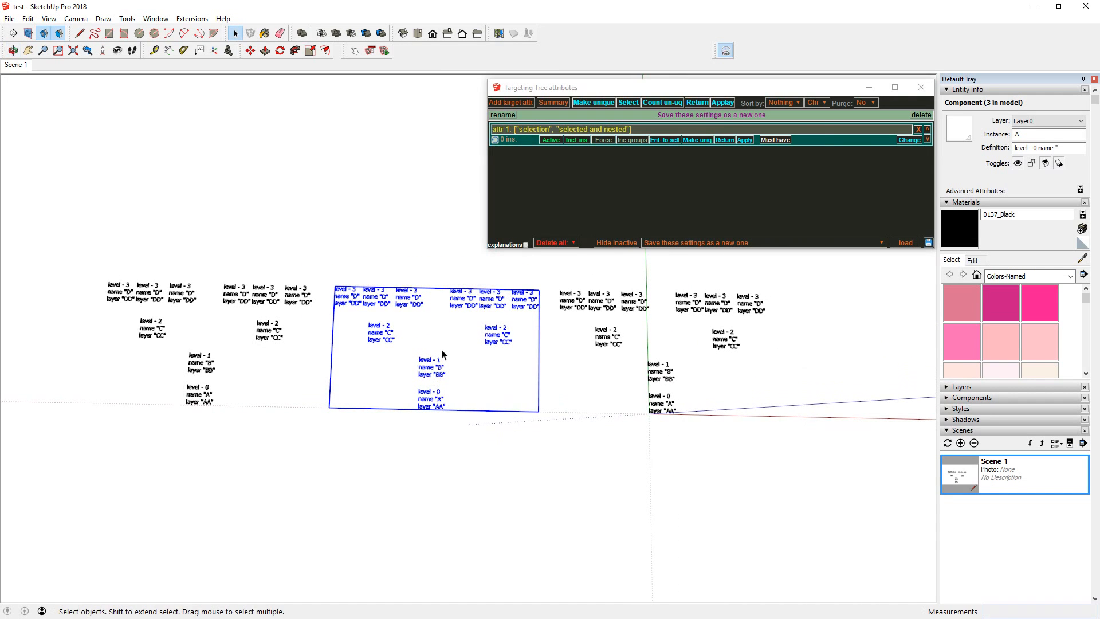
scroll(442, 354, "up", 1)
mouse_move(442, 355)
middle_mouse_down()
mouse_move(424, 369)
mouse_move(449, 372)
middle_mouse_up()
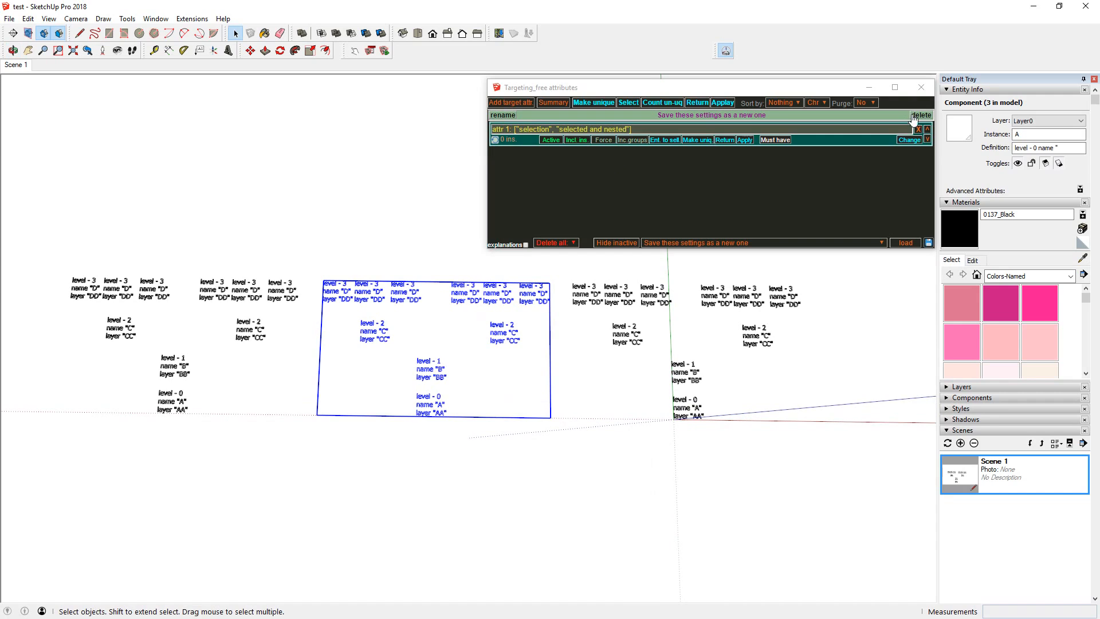
Remove the selection condition from attr 1 and finish it as an empty target covering all instances
left_click(909, 141)
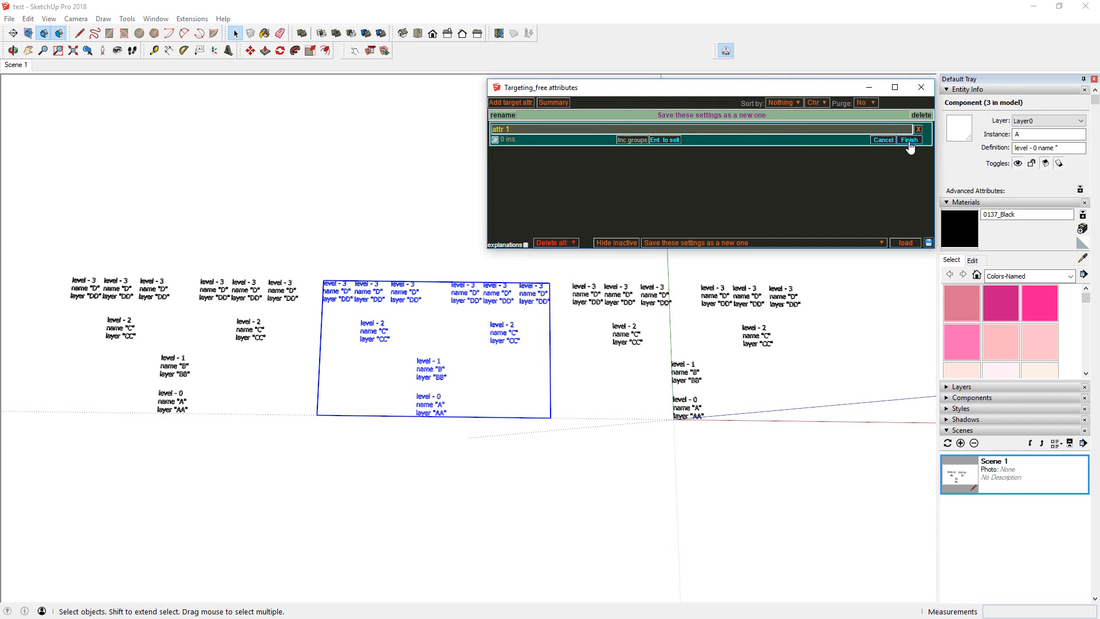
left_click(527, 143)
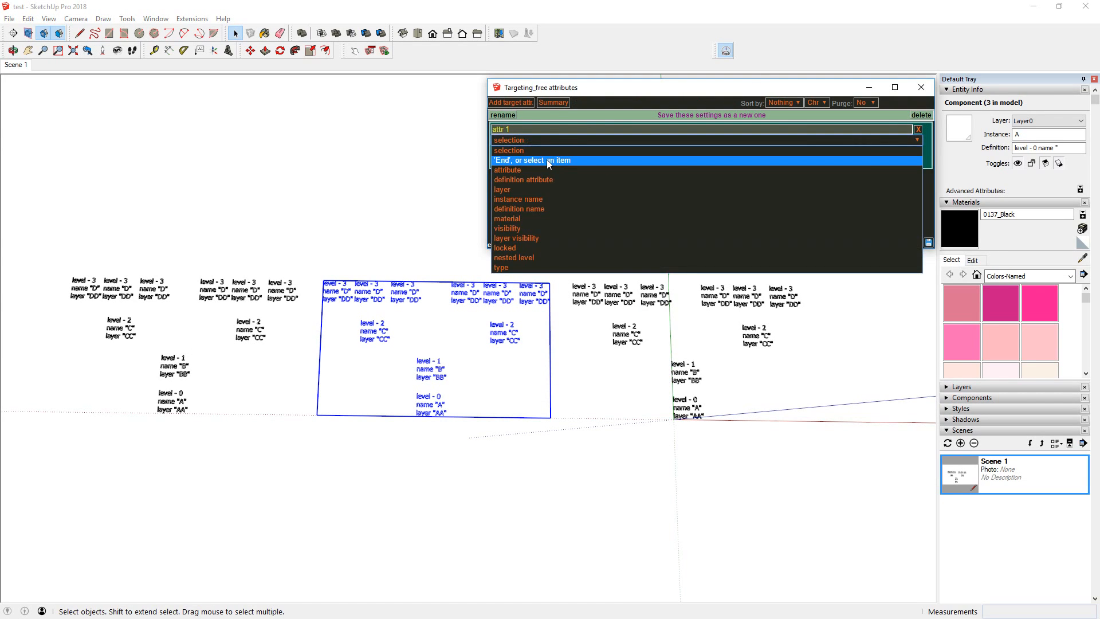
left_click(550, 160)
left_click(910, 152)
Clear the model selection and make all components targeted by the empty attr 1 unique
scroll(476, 367, "down", 3)
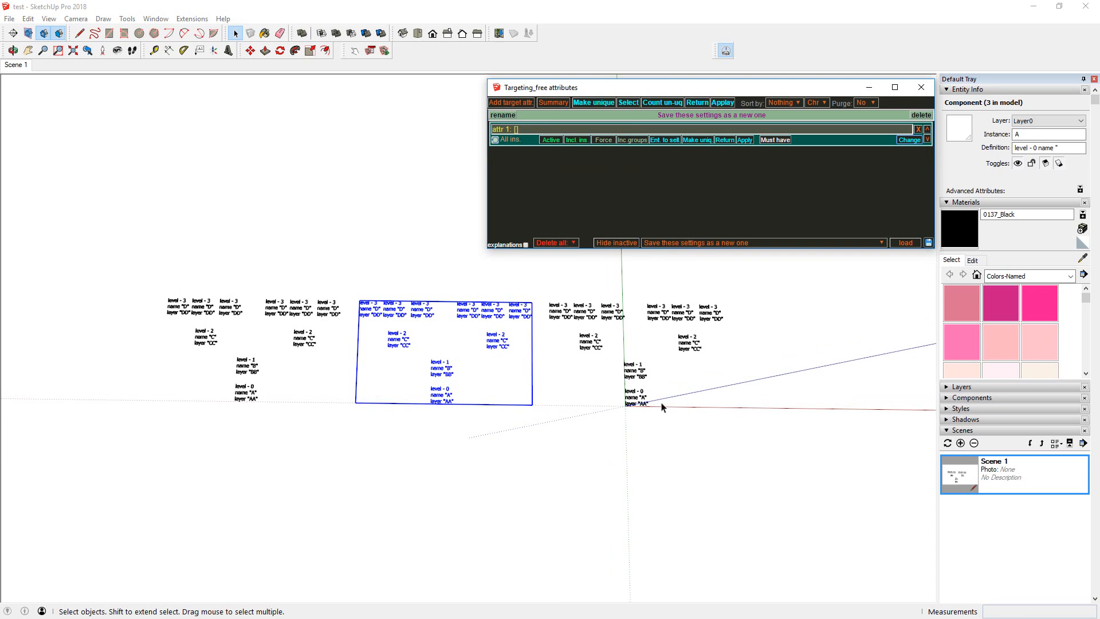
left_click(346, 231)
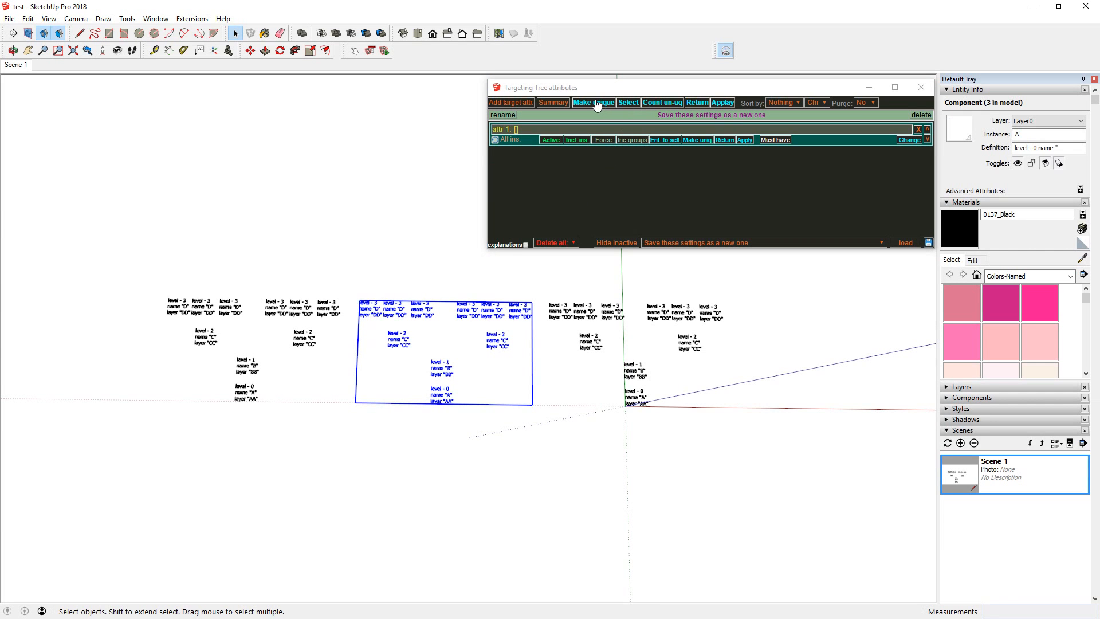
left_click(595, 105)
Check the uniqueness of each of the three component A copies
scroll(335, 302, "up", 2)
left_click(247, 378)
right_click(247, 378)
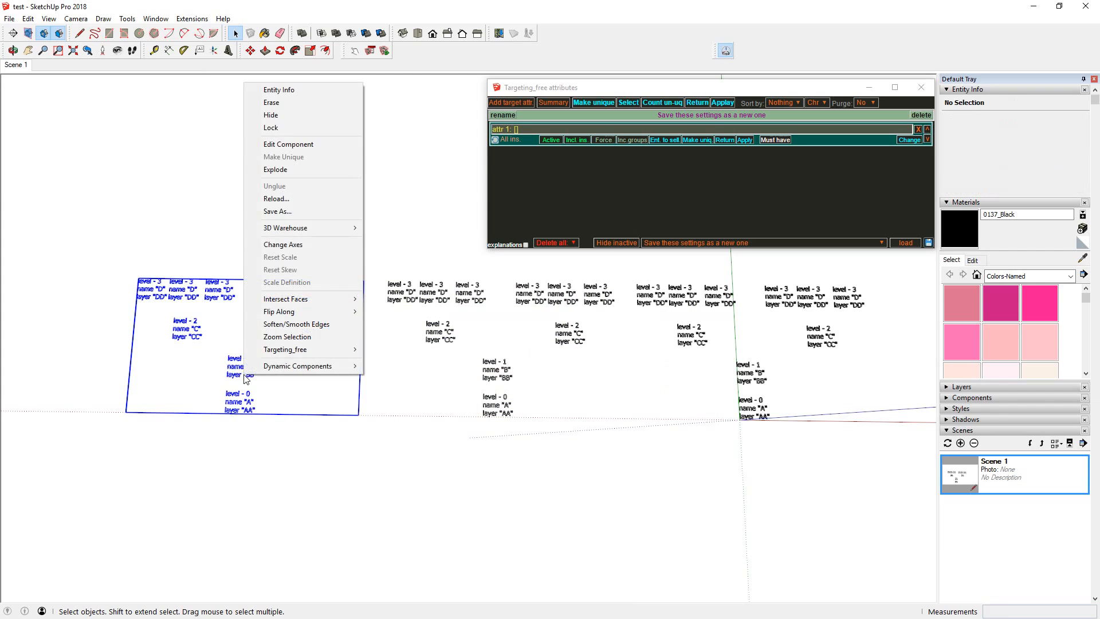
left_click(471, 300)
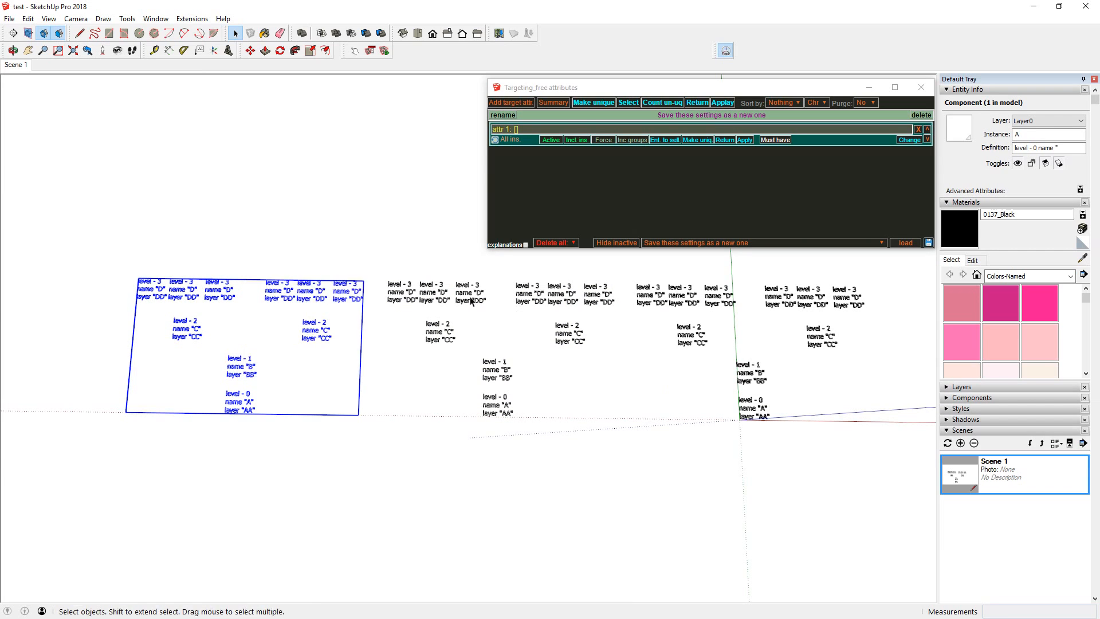
right_click(471, 300)
right_click(713, 302)
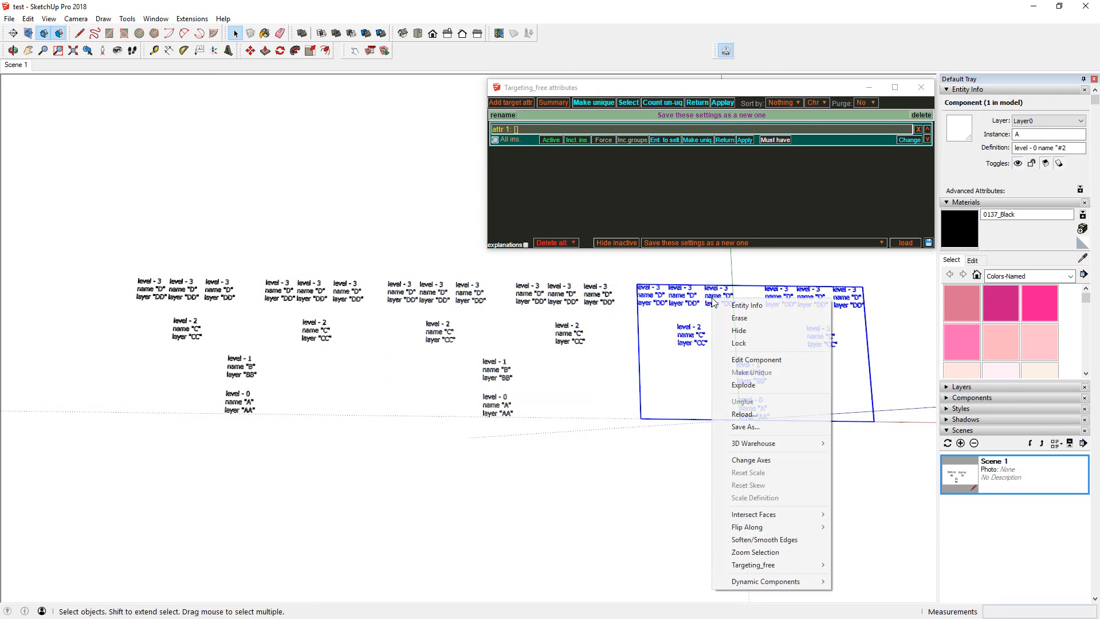
Check the uniqueness of the nested level 1 component B and level 2 component C in the copy at the origin
double_click(674, 294)
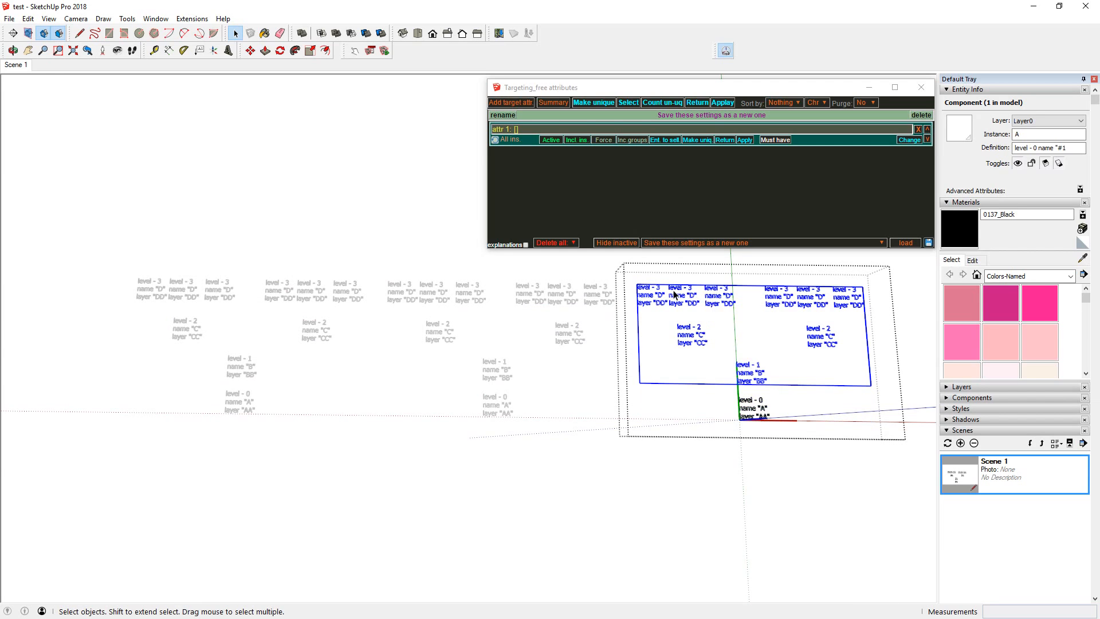
right_click(673, 289)
left_click(674, 286)
double_click(674, 287)
left_click(676, 289)
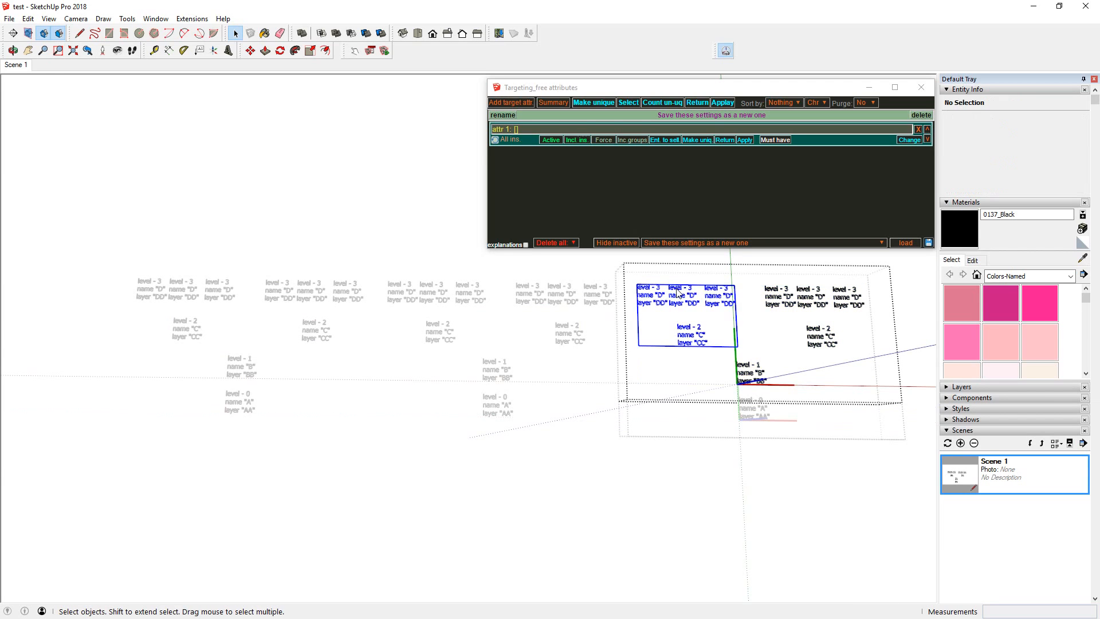
right_click(677, 293)
left_click(376, 212)
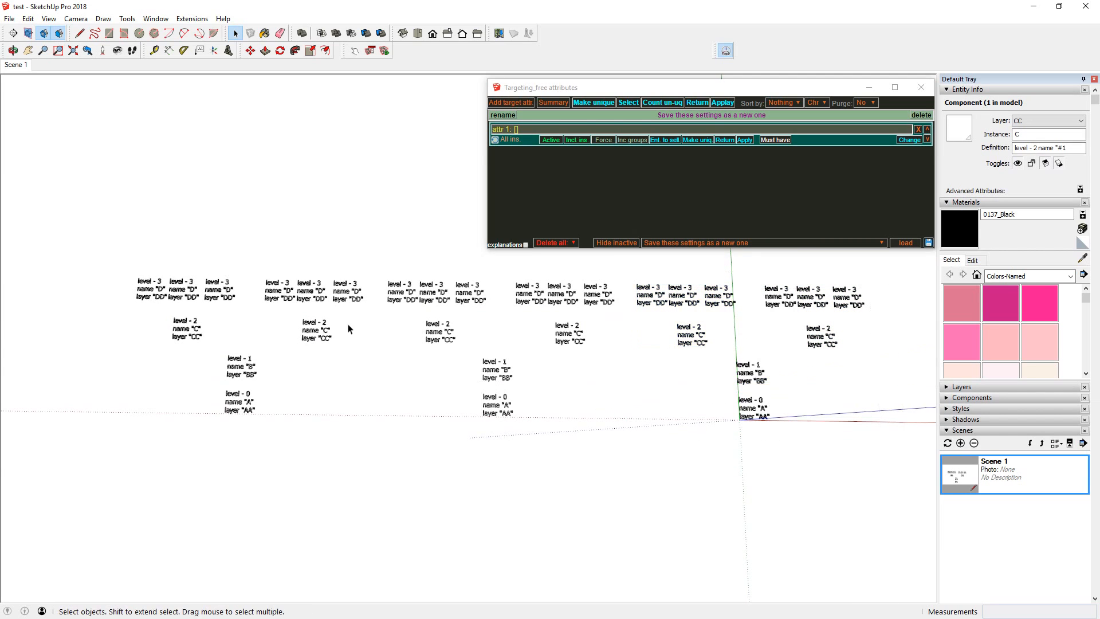
Return all targeted components from unique versions to their shared definitions with the Return command
scroll(353, 335, "down", 2)
middle_click_drag(405, 327, 394, 346, "shift")
scroll(389, 335, "up", 1)
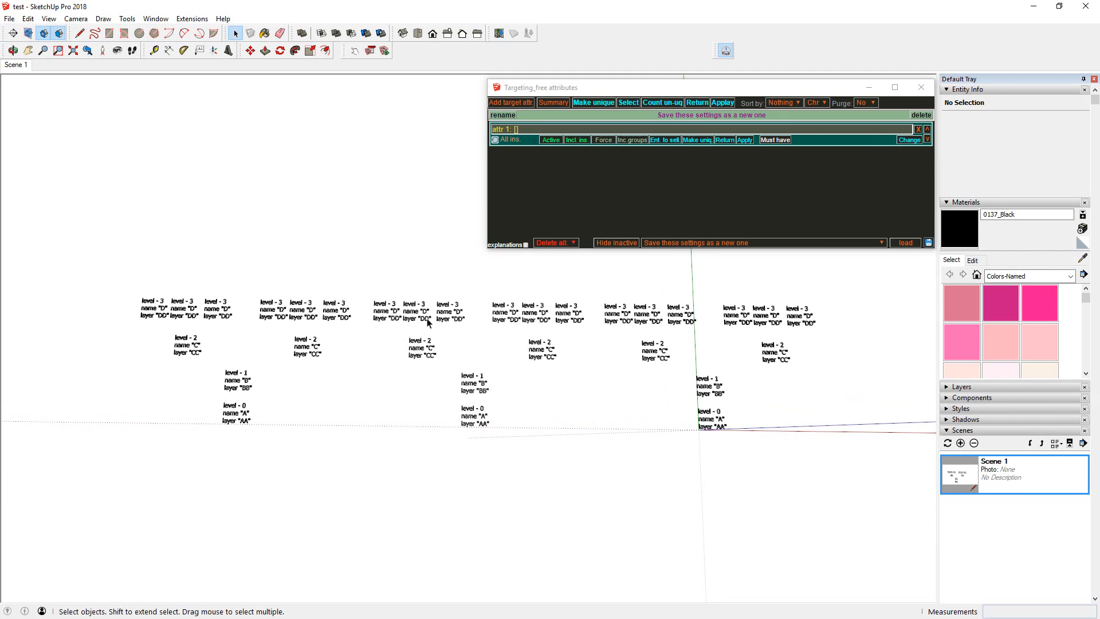
left_click(701, 106)
Check whether the first and middle copies of component A can be made unique again
left_click(239, 386)
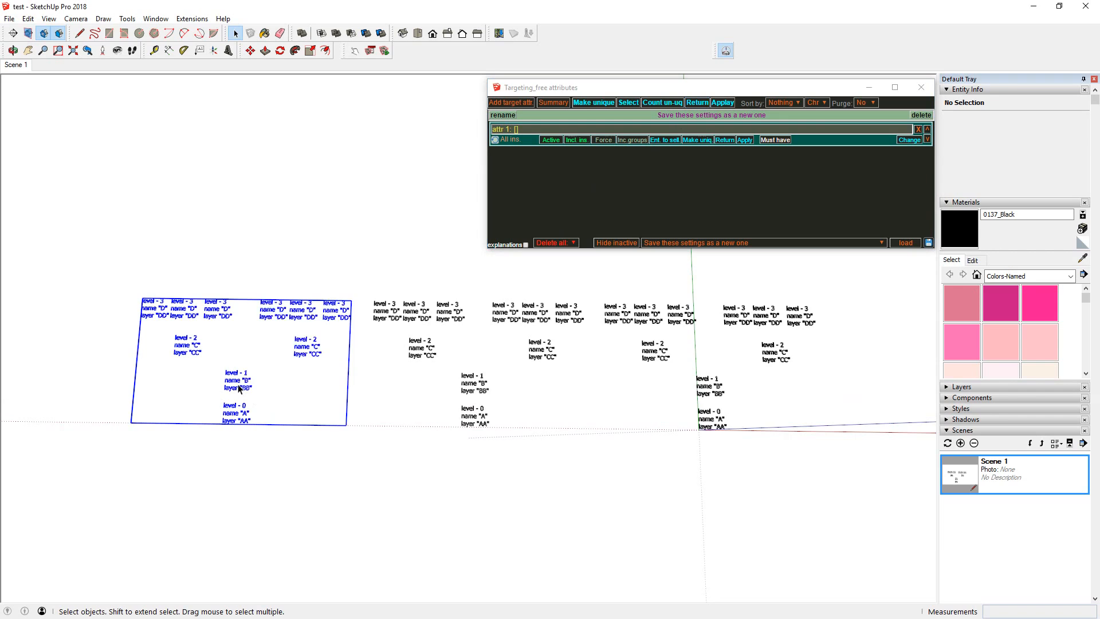
right_click(239, 386)
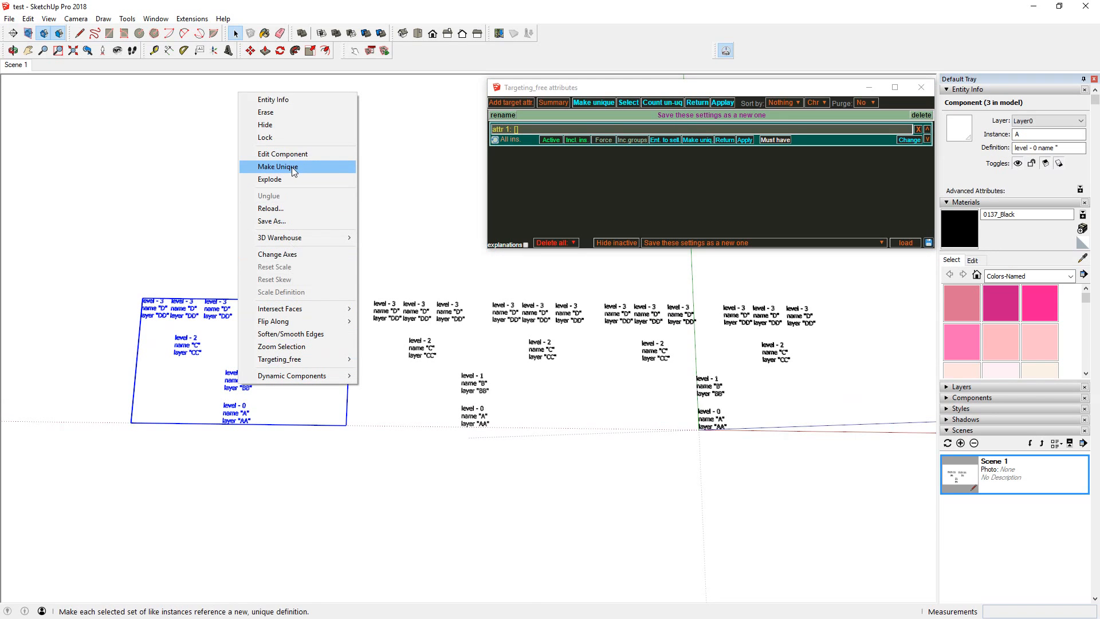
right_click(410, 319)
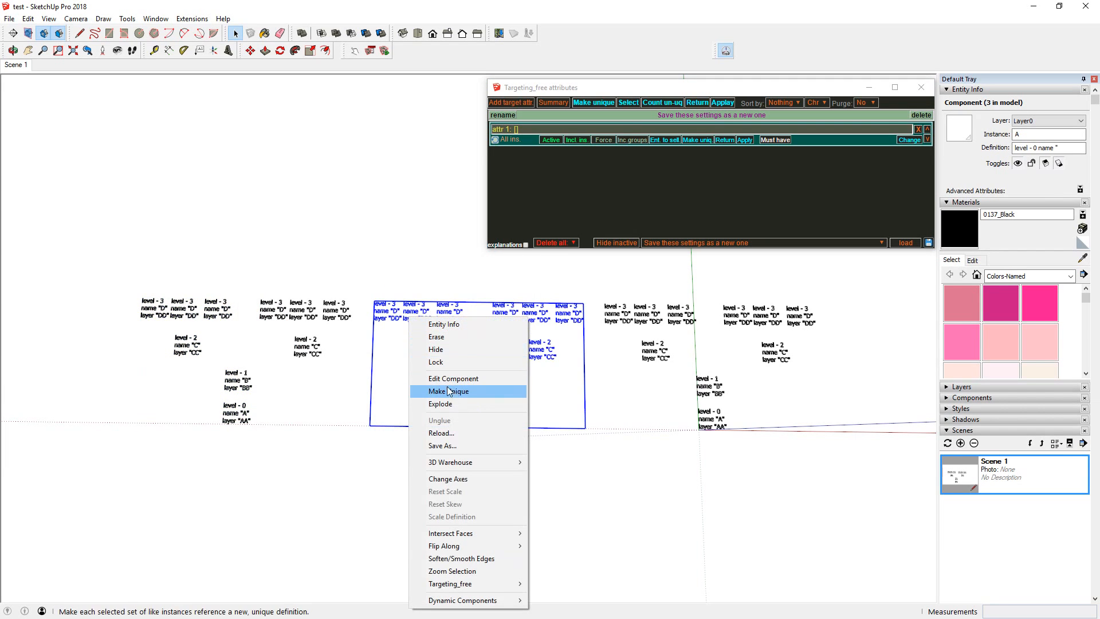
left_click(381, 337)
Run Make unique again on all components targeted by the empty attr 1
mouse_move(380, 336)
middle_mouse_down()
mouse_move(372, 328)
mouse_move(385, 334)
middle_mouse_up()
scroll(397, 346, "up", 2)
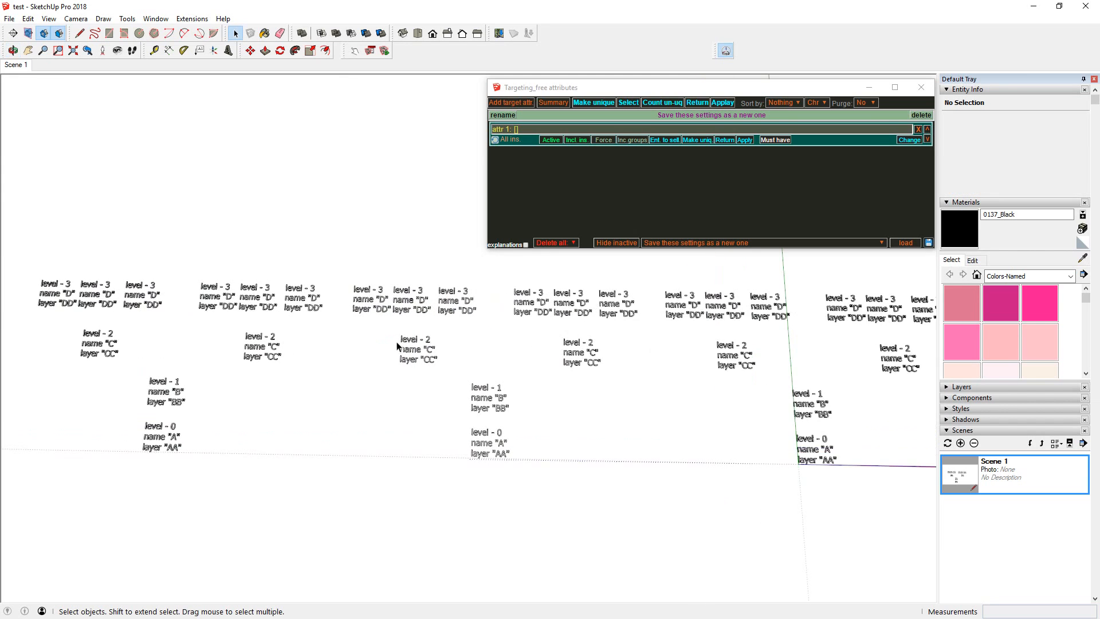
scroll(396, 346, "down", 1)
left_click(606, 103)
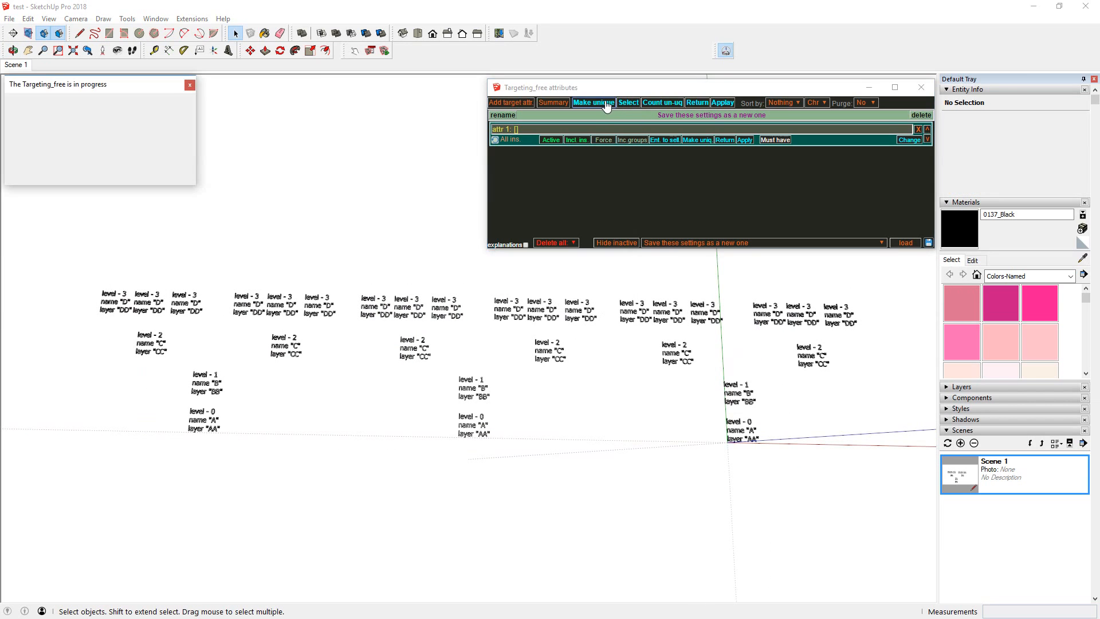
Check the three component A copies again for uniqueness after the repeated Make unique
middle_click_drag(393, 395, 470, 391)
right_click(470, 390)
right_click(174, 431)
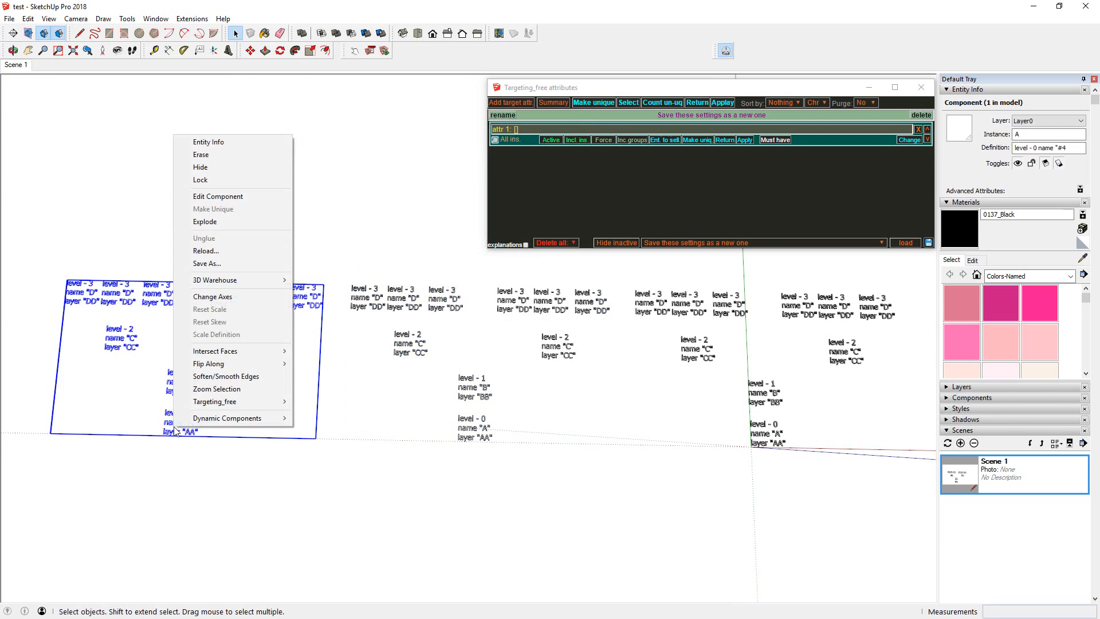
right_click(756, 408)
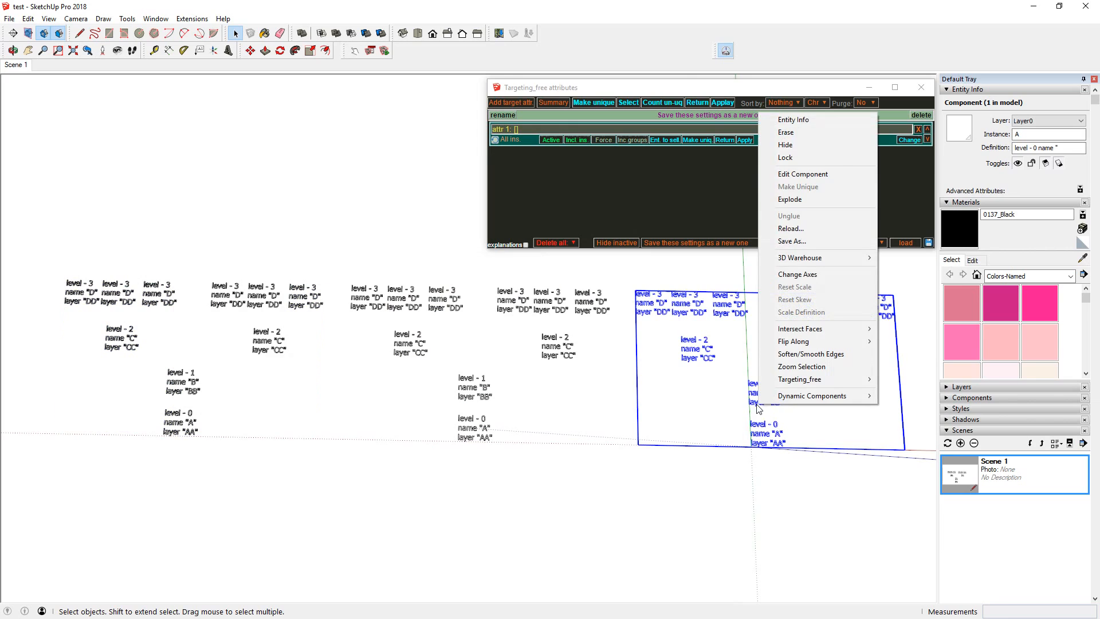
left_click(491, 412)
Clear the model selection and set the condition of attr 1 to instance name
middle_click_drag(449, 422, 471, 419)
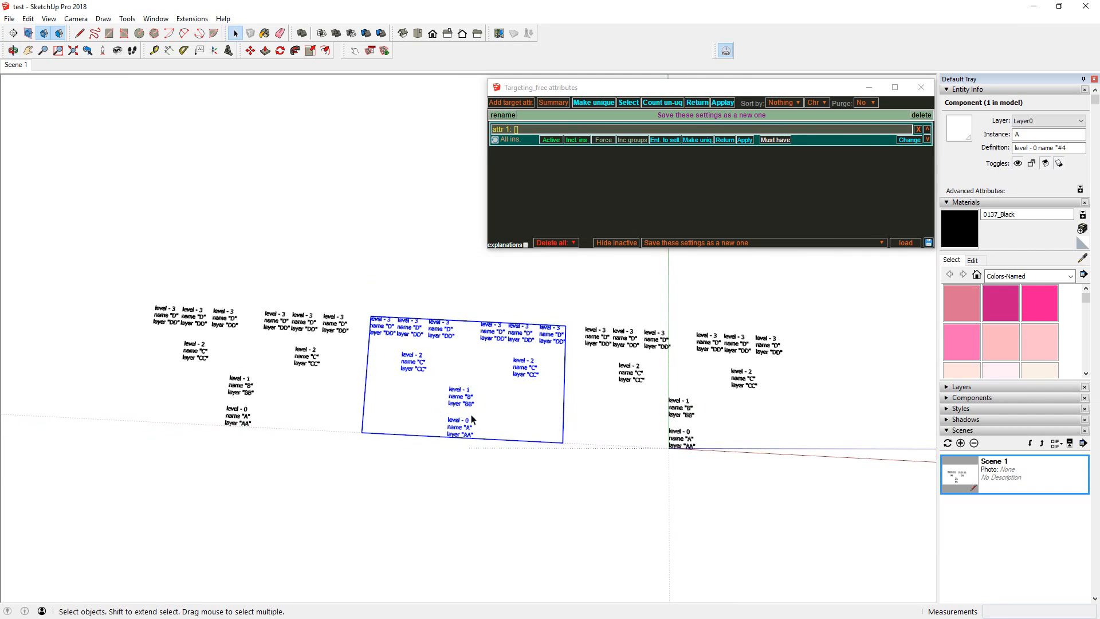
scroll(471, 419, "up", 6)
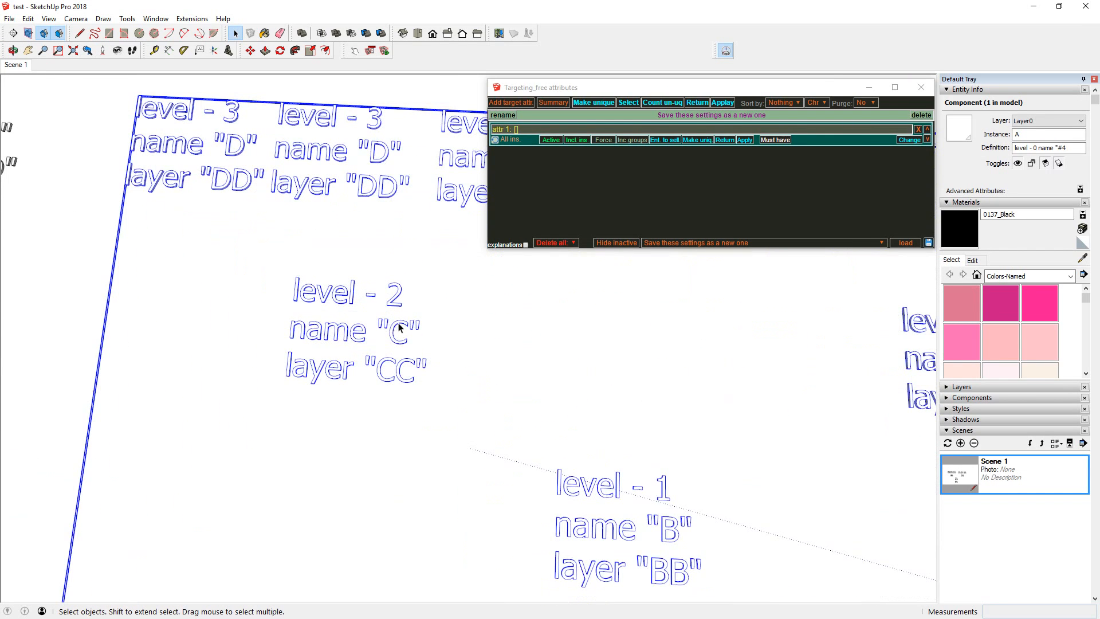
scroll(451, 342, "down", 10)
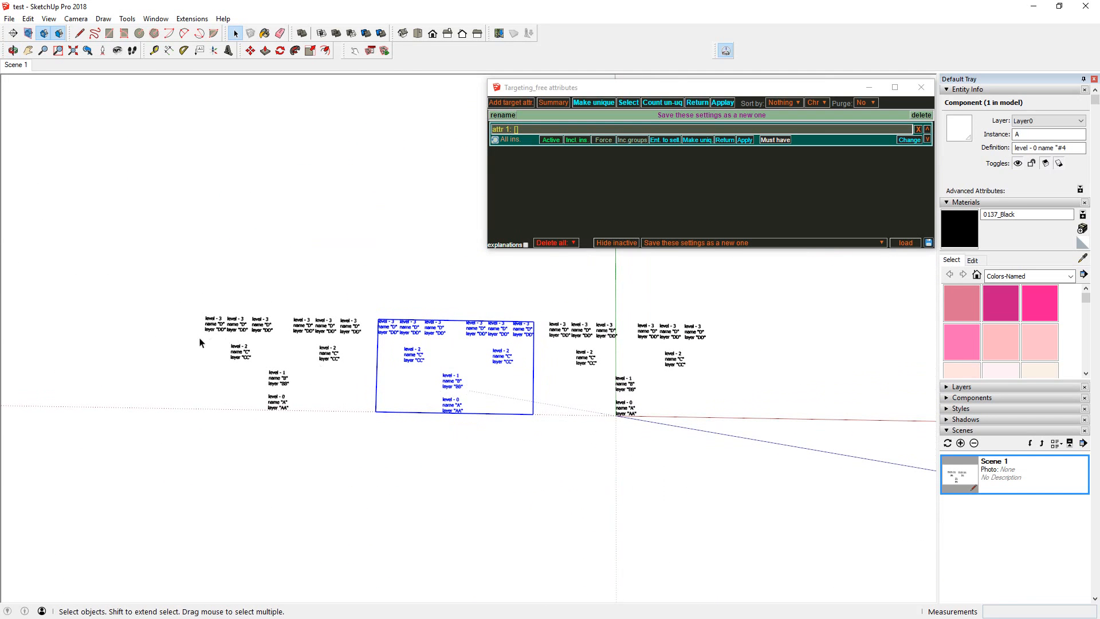
left_click_drag(199, 339, 705, 374)
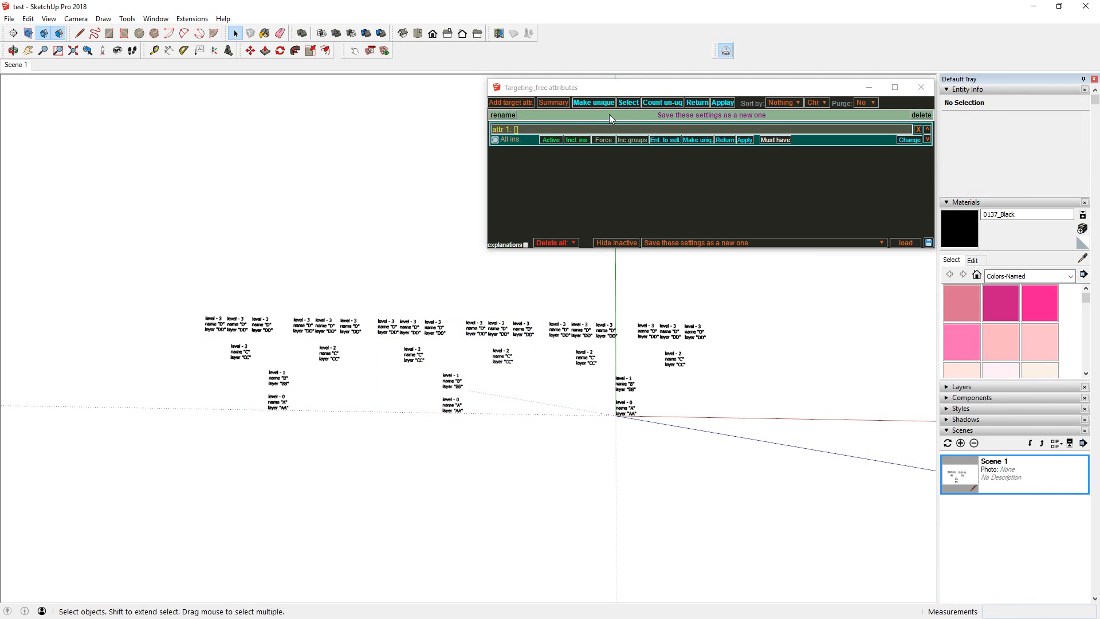
left_click(913, 141)
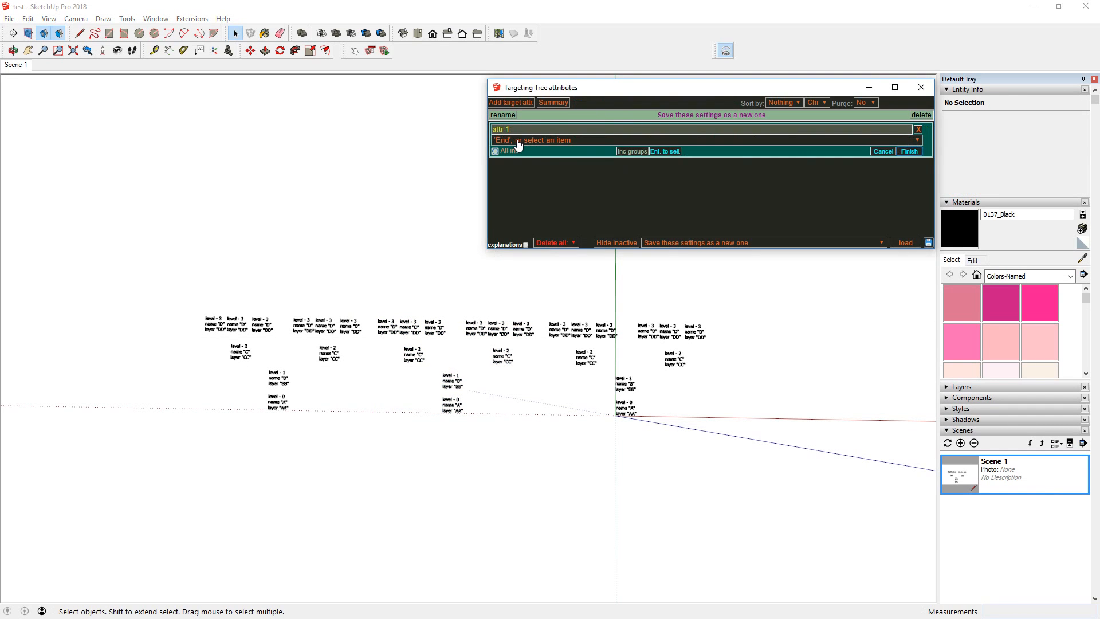
left_click(518, 141)
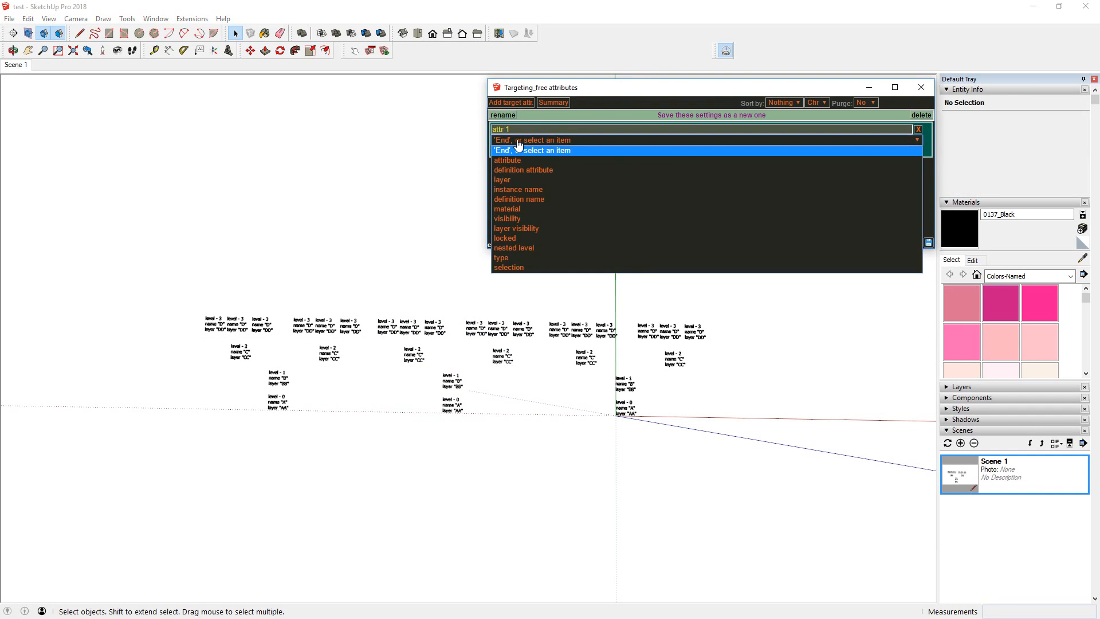
left_click(527, 189)
Open the middle component A down to one of its nested C components, check its instance name, and exit
double_click(419, 357)
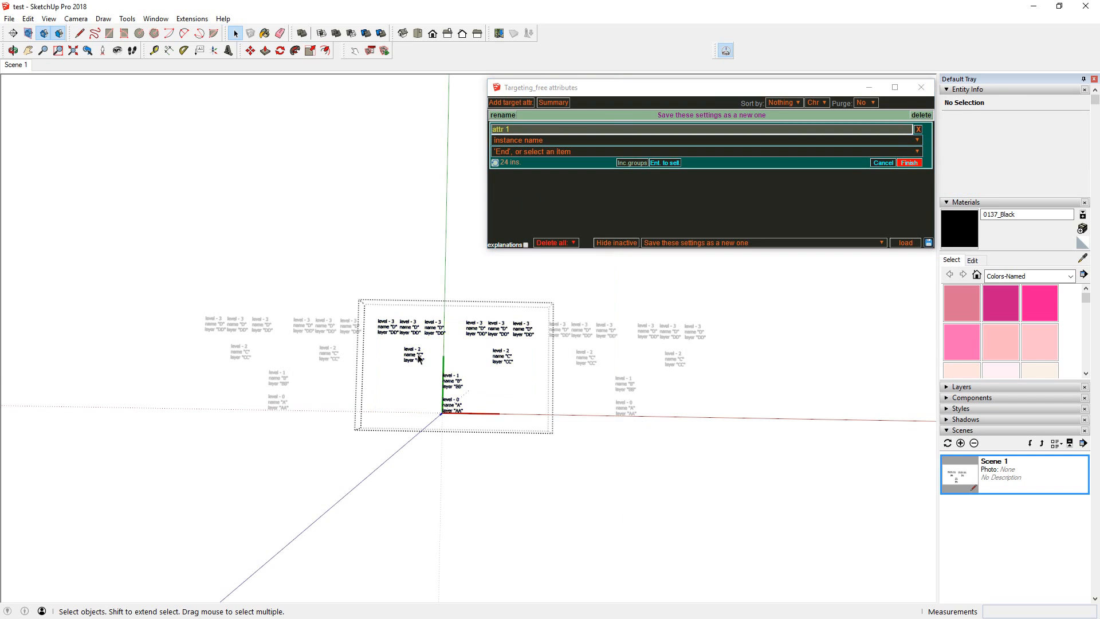
left_click(421, 358)
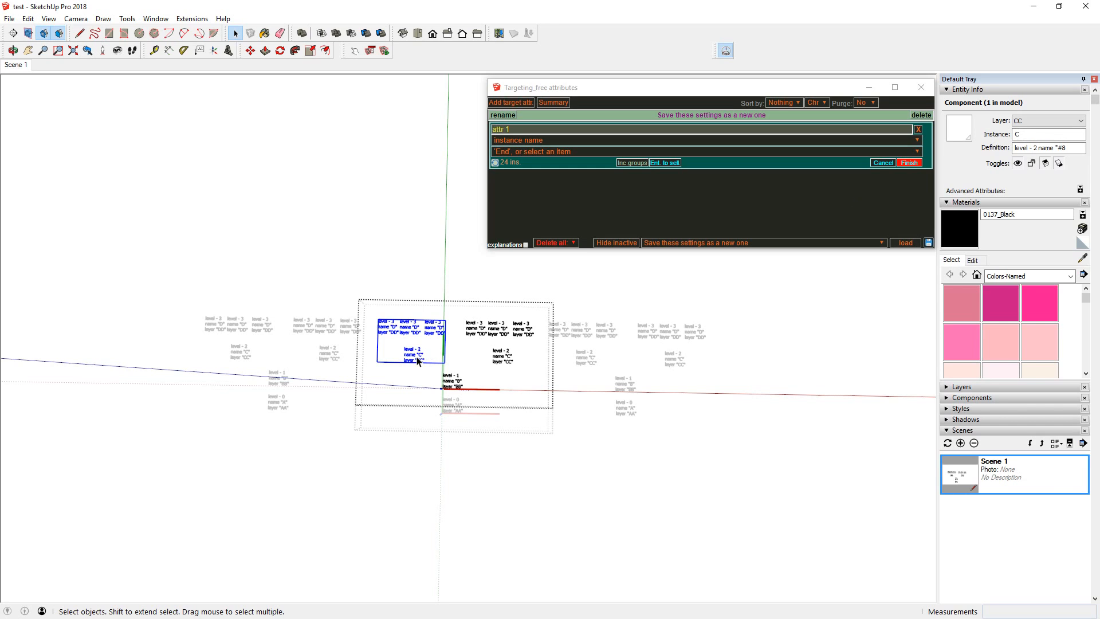
left_click(431, 259)
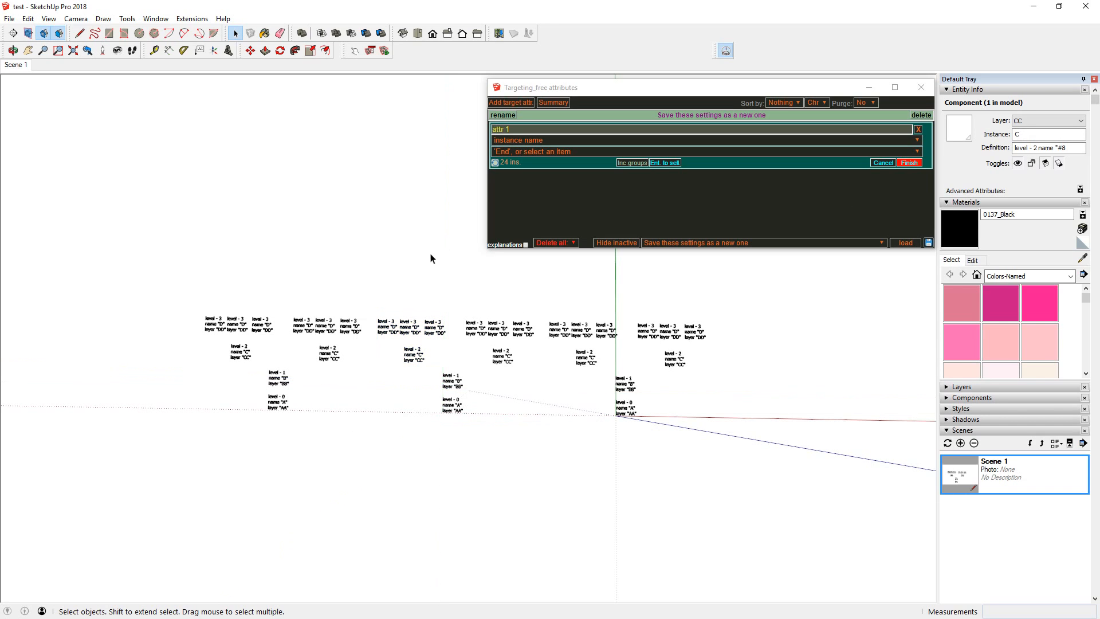
Set attr 1 to target instance name C and select all components it targets
left_click(547, 151)
left_click(505, 186)
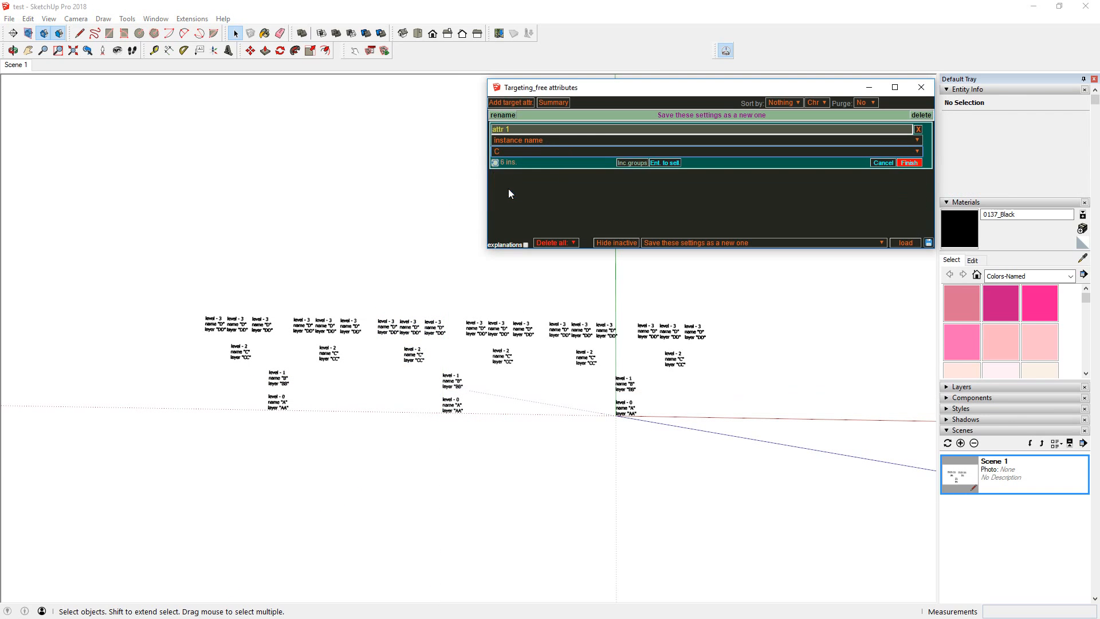
left_click(910, 163)
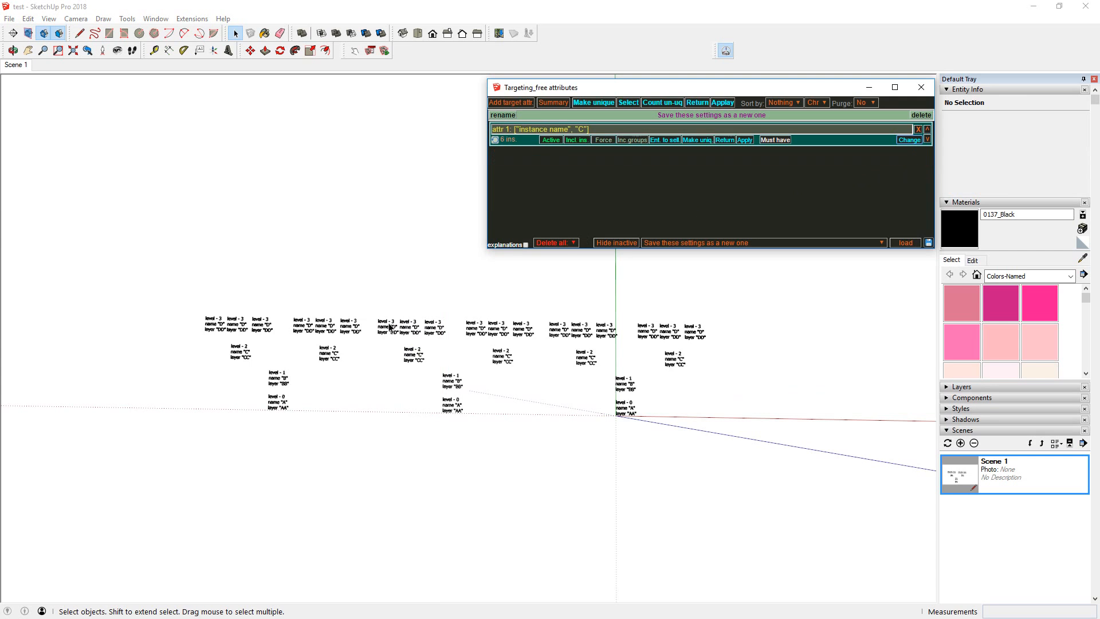
left_click(628, 103)
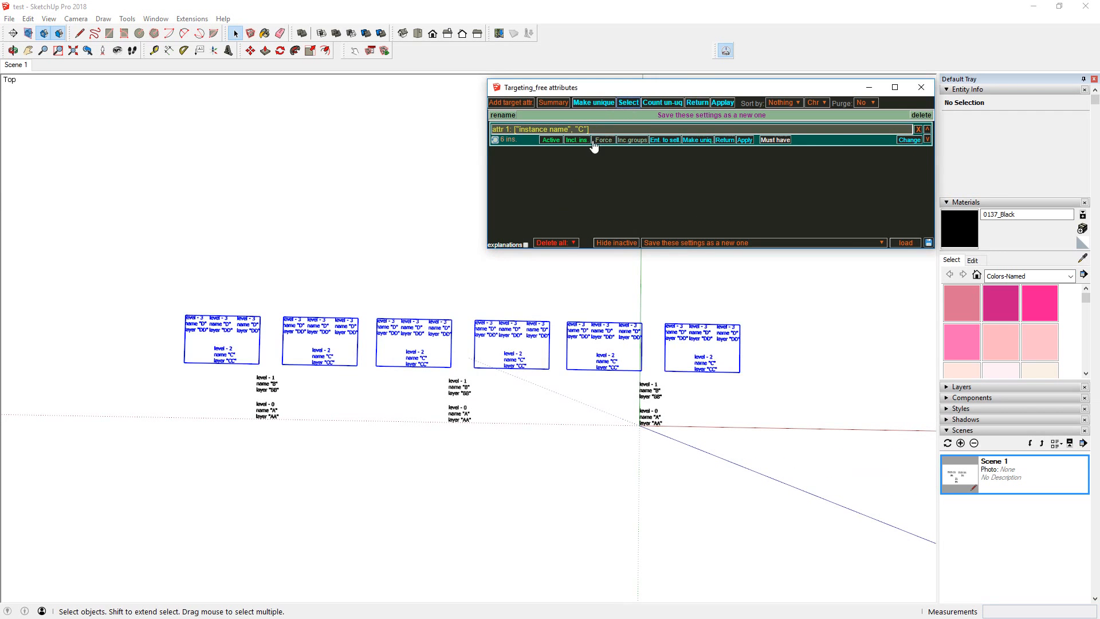
Paint the selected C components with the red material through their entity information
scroll(420, 373, "up", 5)
left_click(960, 129)
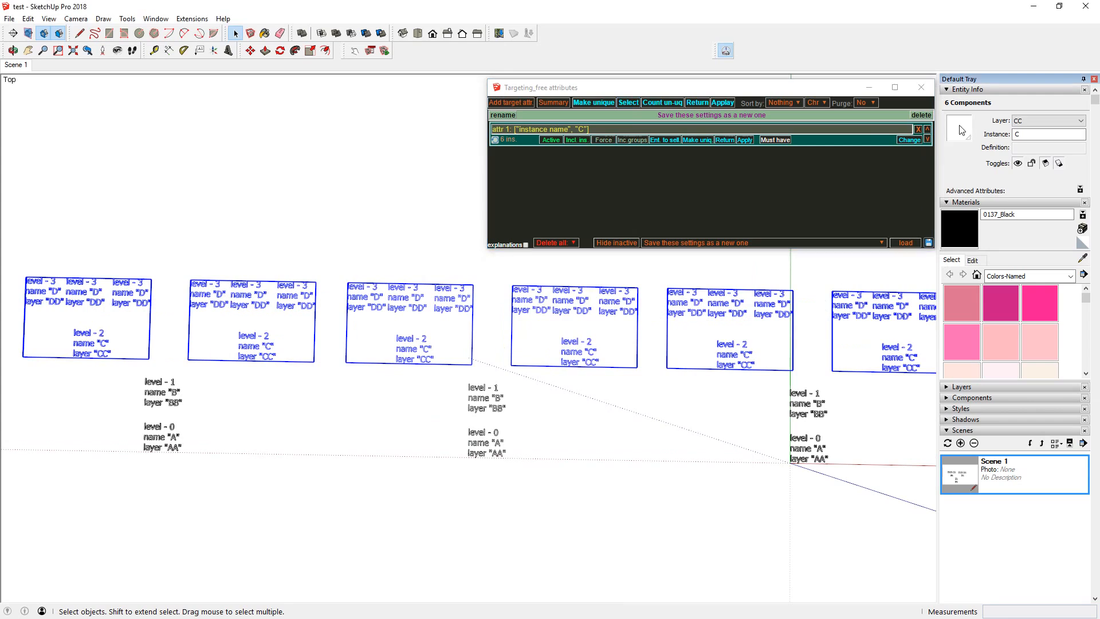
left_click(508, 318)
left_click(535, 362)
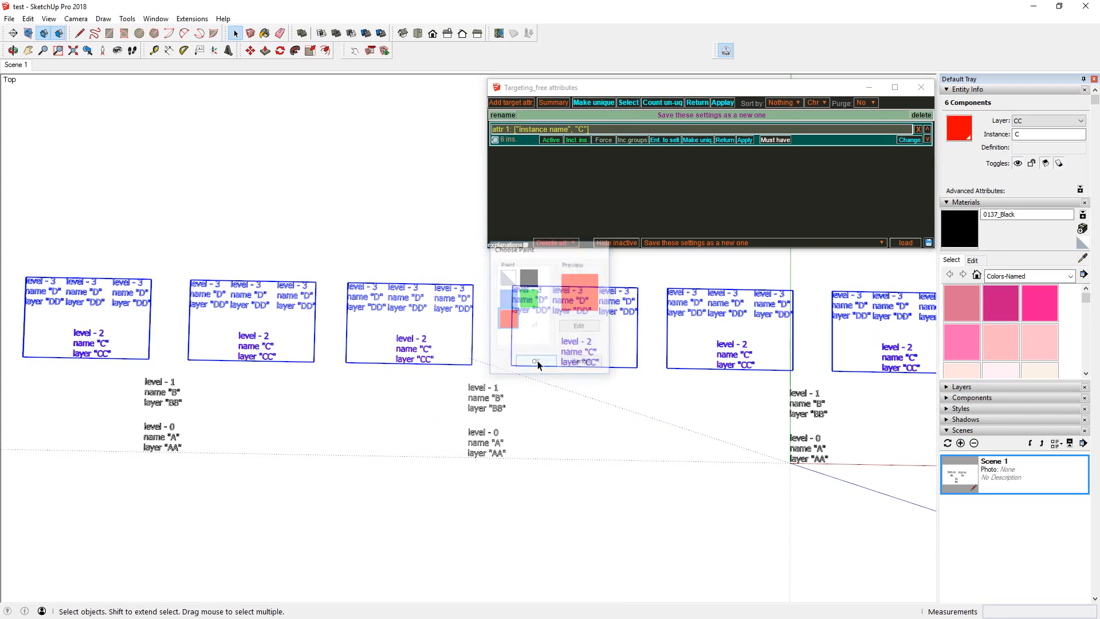
Examine the level 2 text of the C components up close to see where the material was applied
scroll(121, 347, "up", 4)
scroll(248, 347, "down", 4)
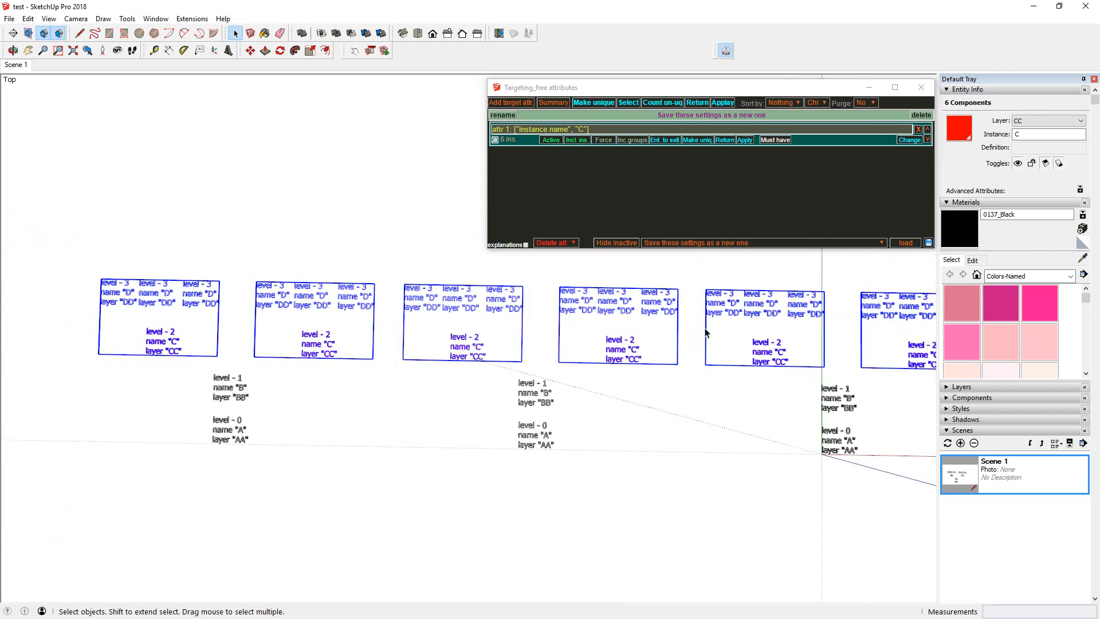
scroll(787, 348, "up", 3)
scroll(285, 357, "down", 3)
scroll(627, 358, "up", 3)
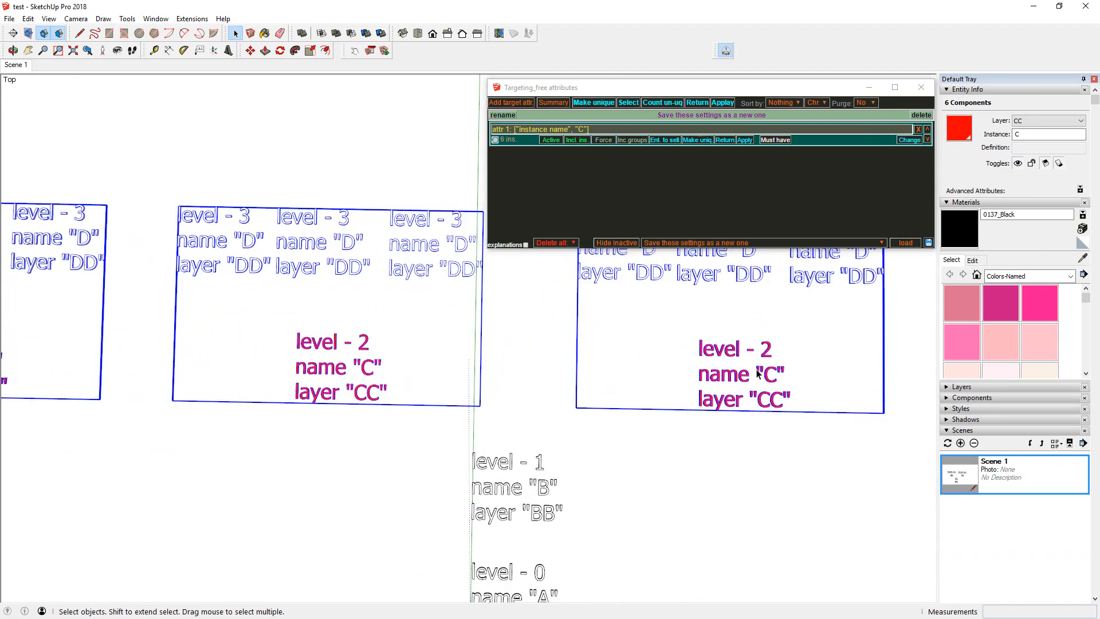
scroll(636, 372, "down", 4)
middle_click(565, 369)
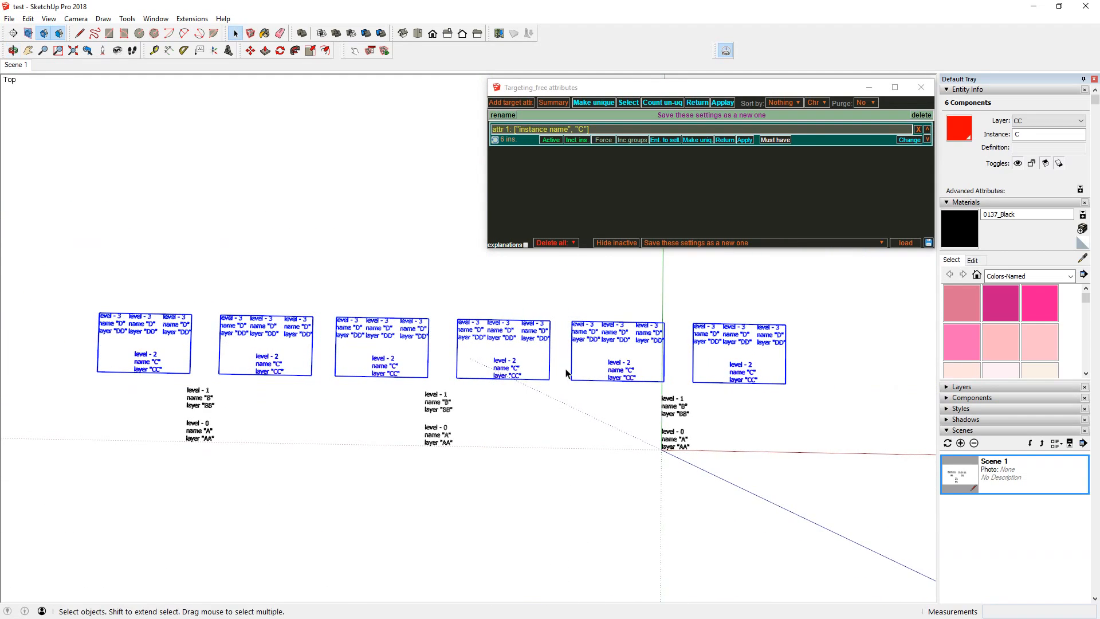
scroll(536, 348, "up", 2)
scroll(585, 398, "down", 1)
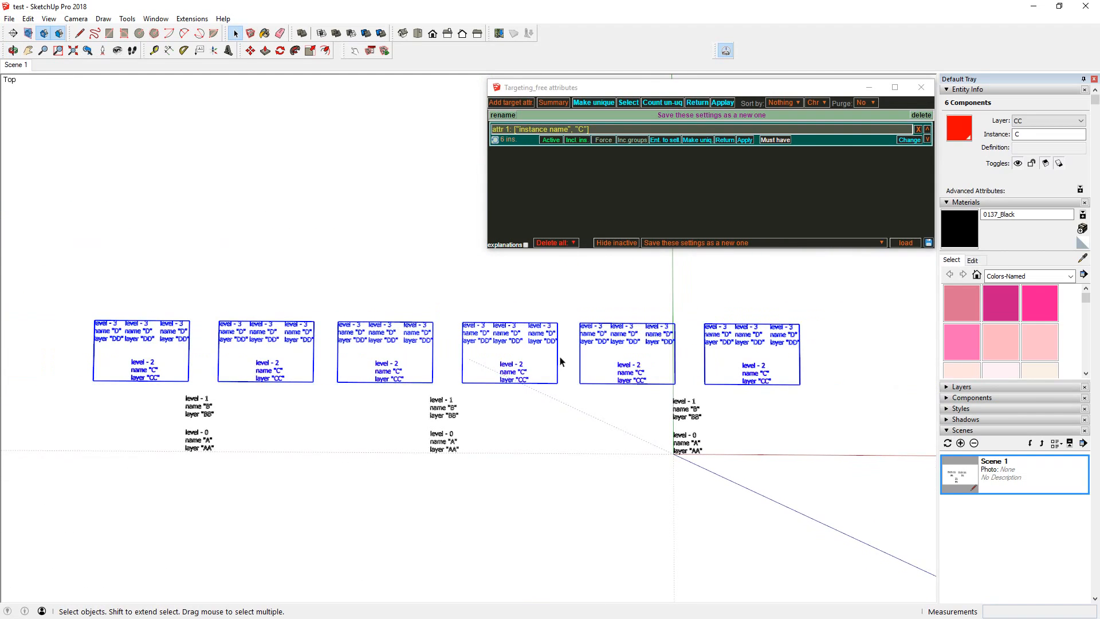
Undo the red paint on the C components
left_click(28, 18)
left_click(43, 34)
scroll(574, 349, "up", 2)
scroll(613, 363, "down", 2)
Clear the selection of C components and select only the middle component A
left_click(510, 380)
left_click(443, 414)
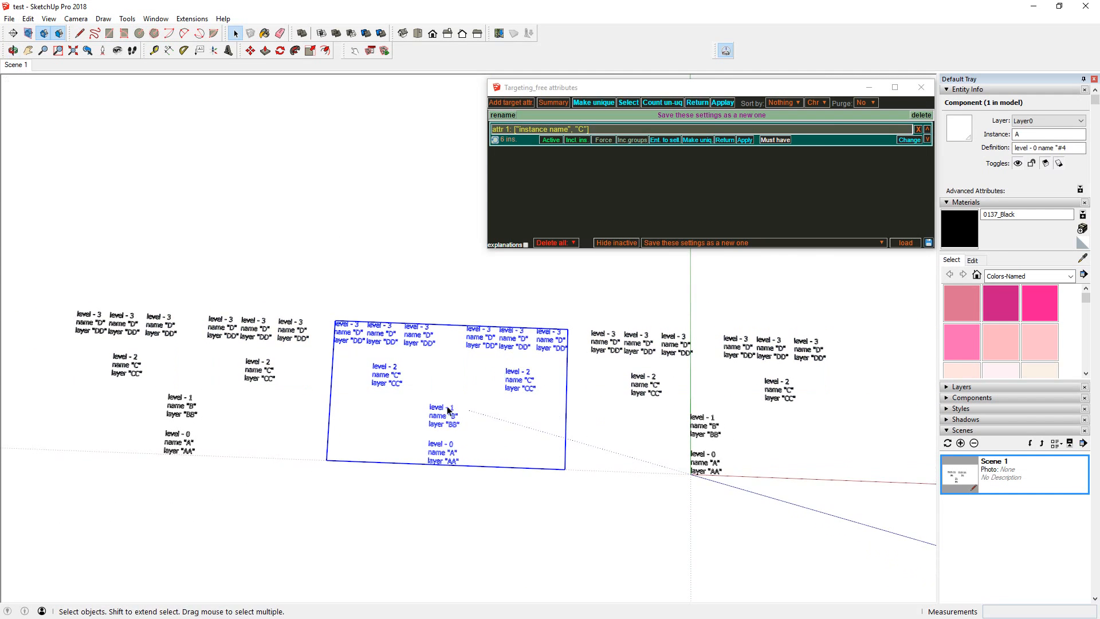
scroll(436, 418, "up", 3)
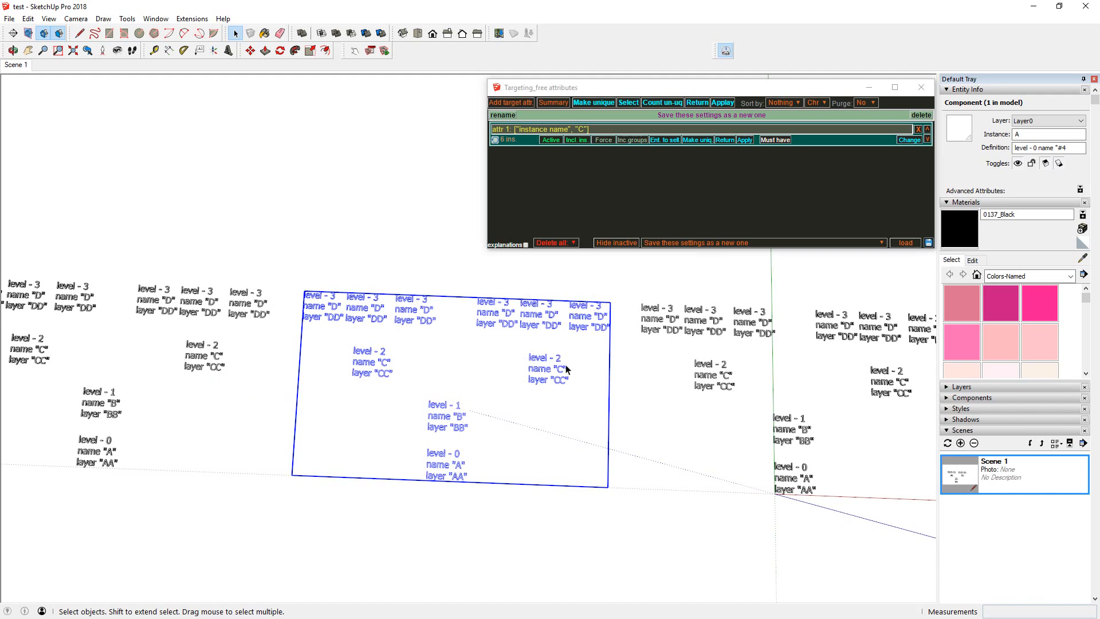
scroll(501, 380, "down", 3)
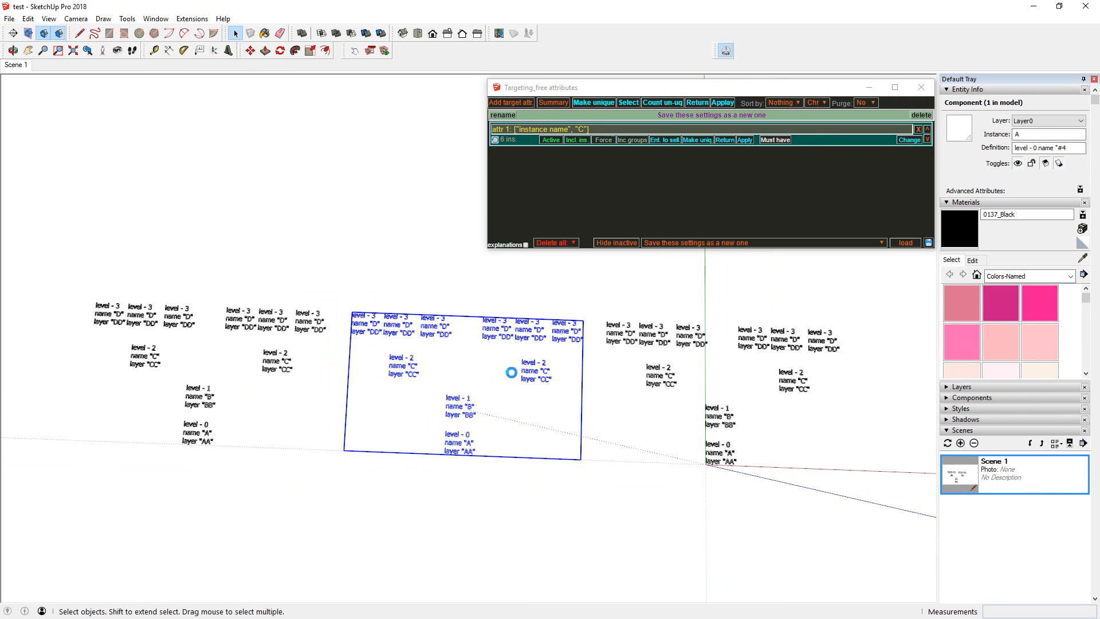
Add target attr 2 with the condition selection, just selected, and set it to active and including instances
left_click(521, 104)
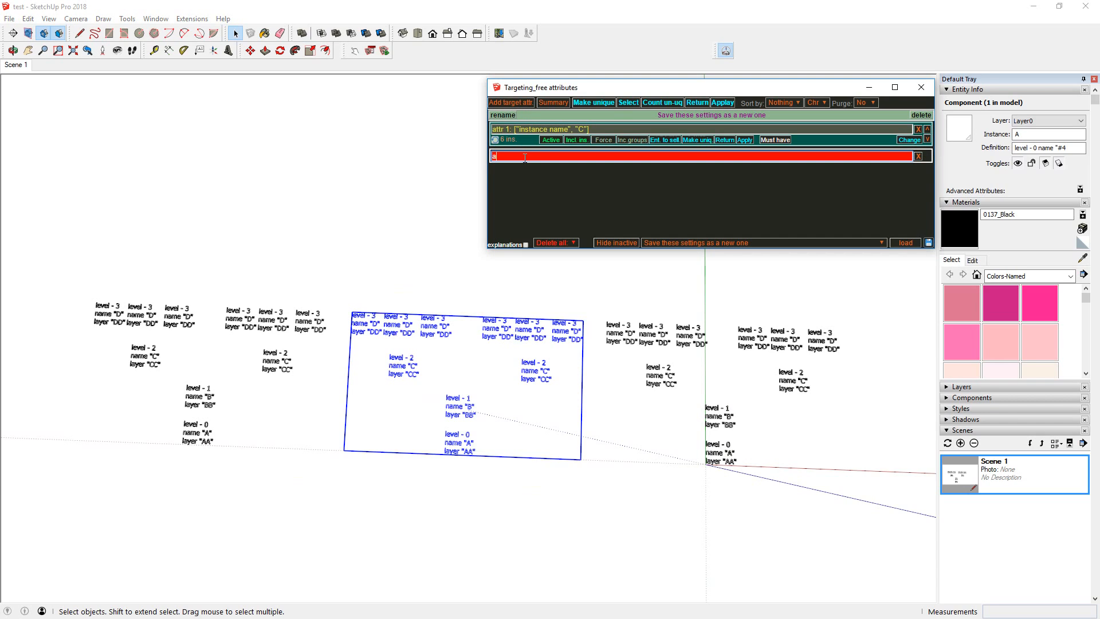
left_click(525, 157)
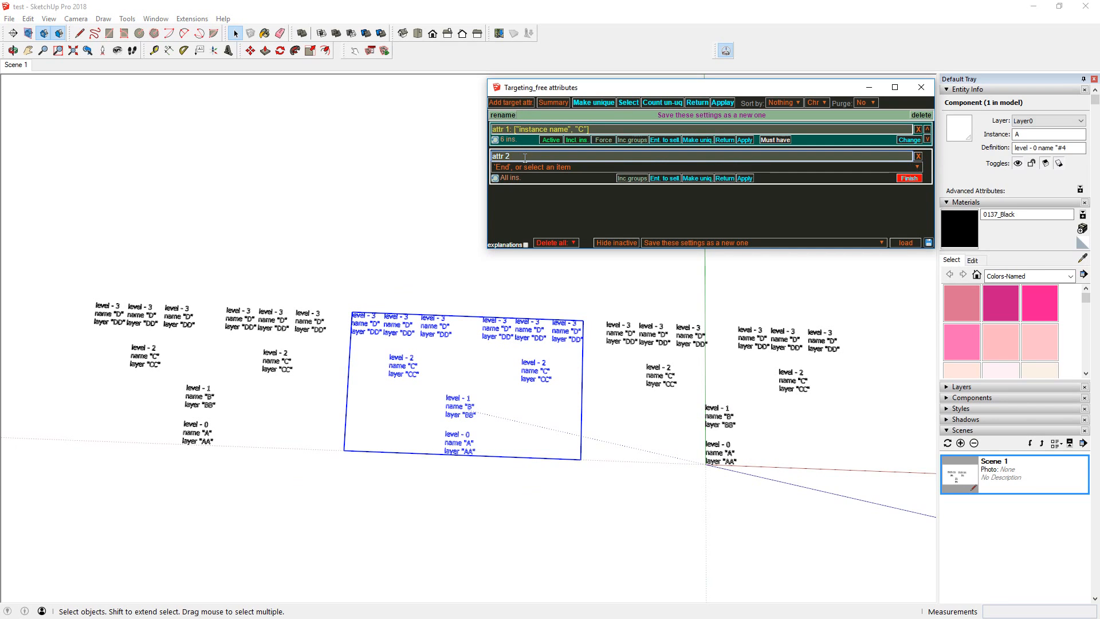
left_click(527, 174)
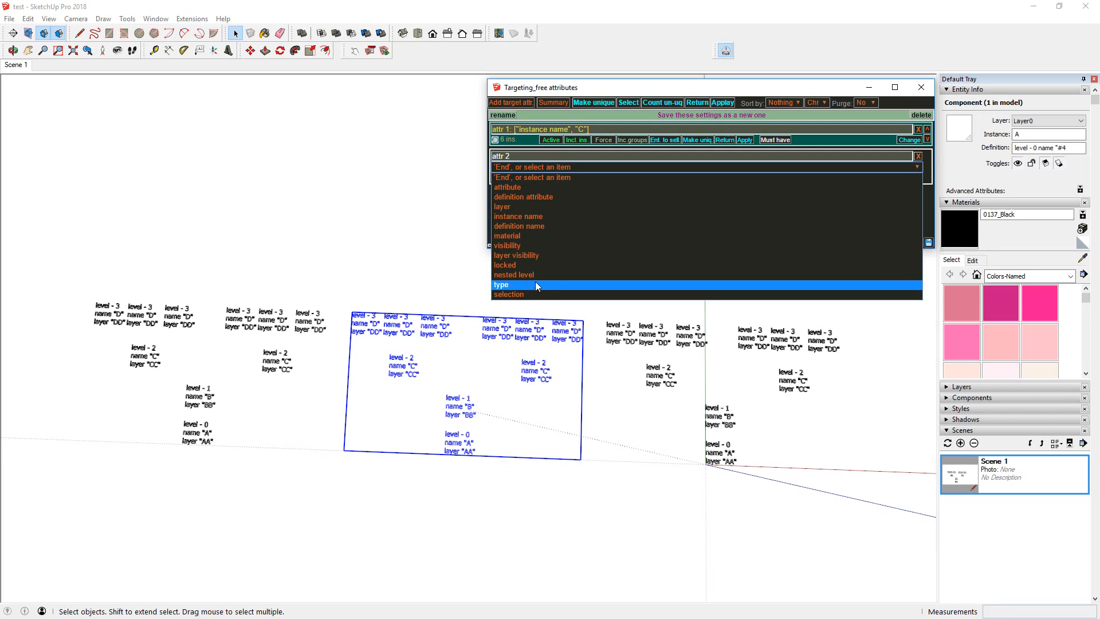
left_click(524, 293)
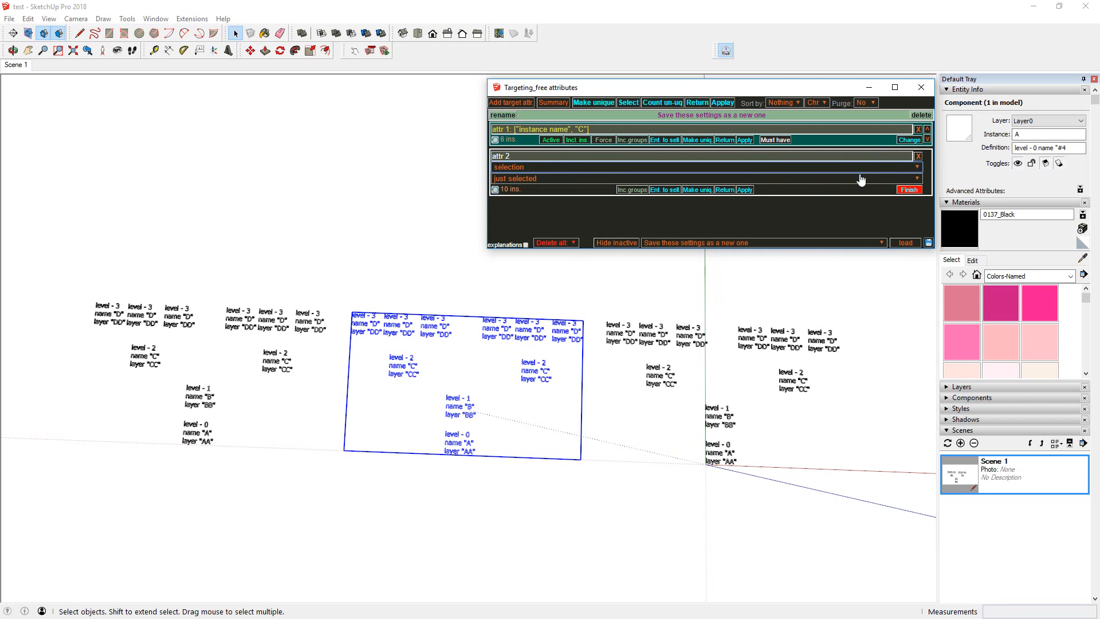
left_click(909, 191)
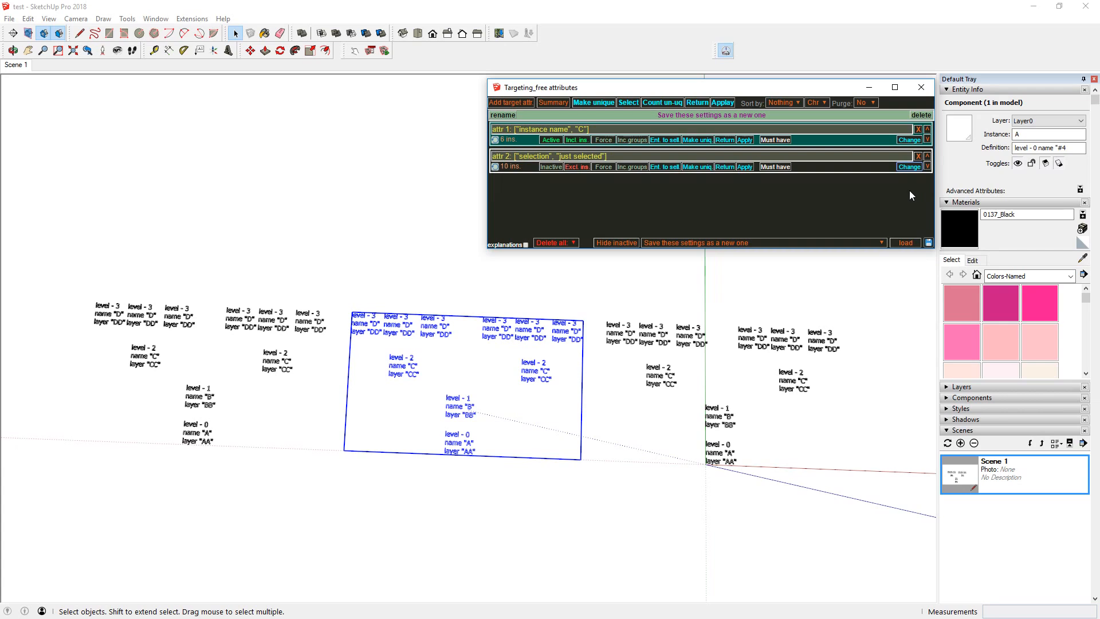
left_click(551, 167)
left_click(571, 168)
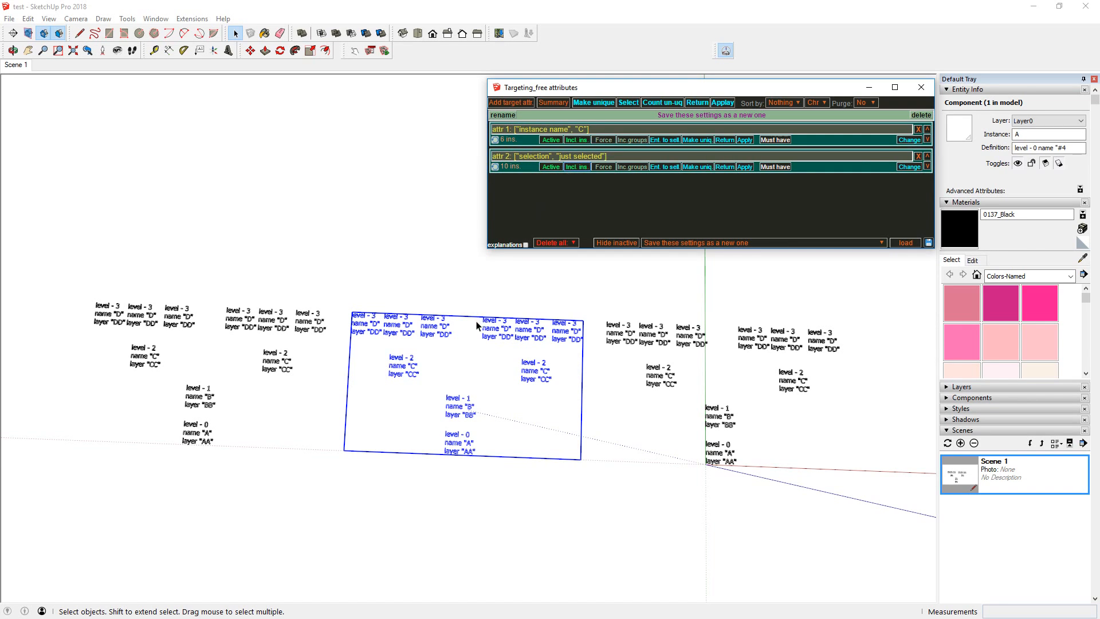
Select the components targeted by attr 1 and attr 2 together, replacing the current selection
left_click(489, 326)
left_click(522, 335)
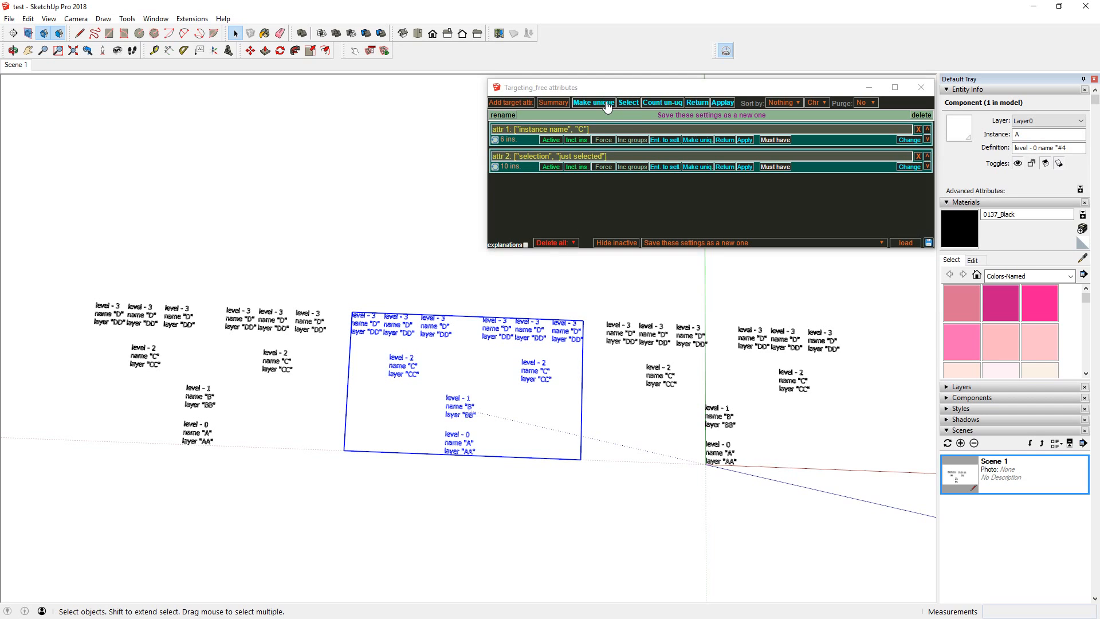
left_click(631, 101)
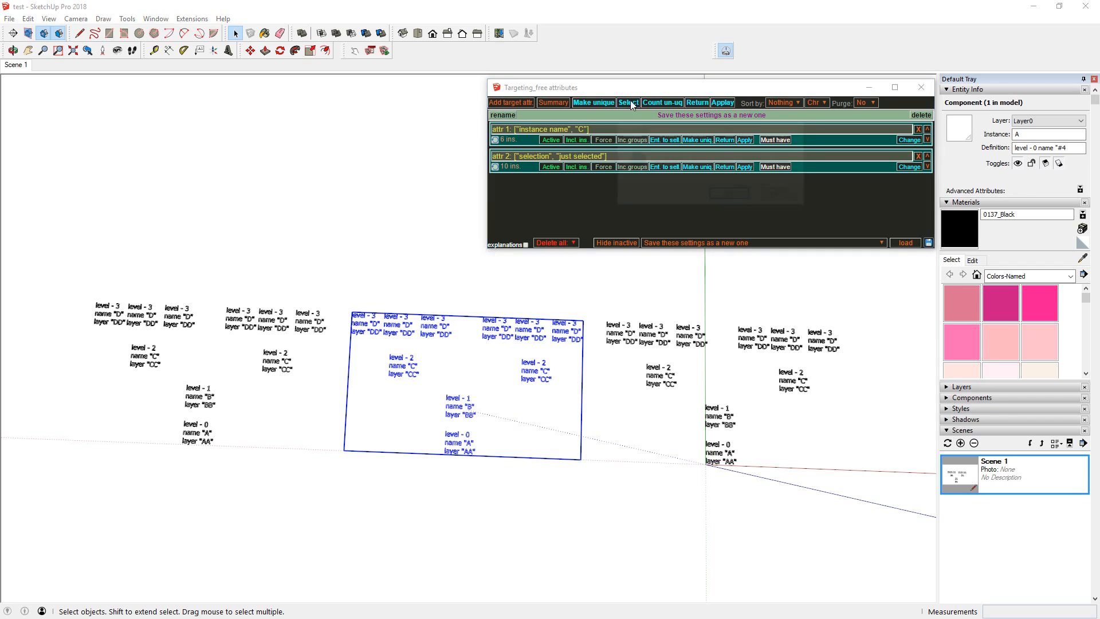
left_click(726, 195)
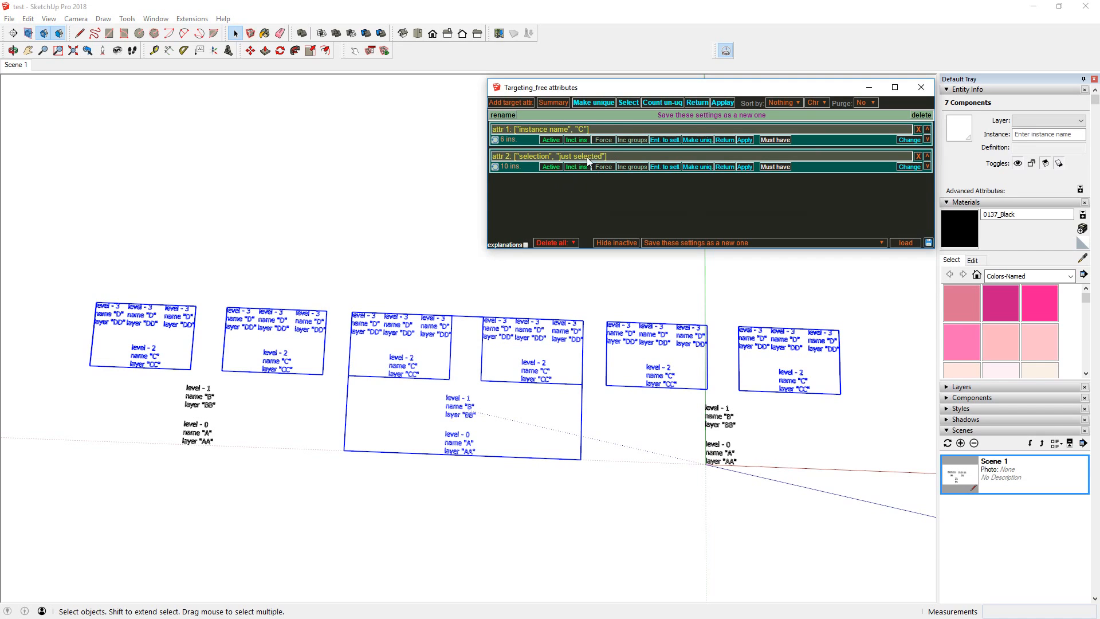
Read the explanation of the Must have option and set attr 2 to Must have
left_click(525, 245)
mouse_move(773, 143)
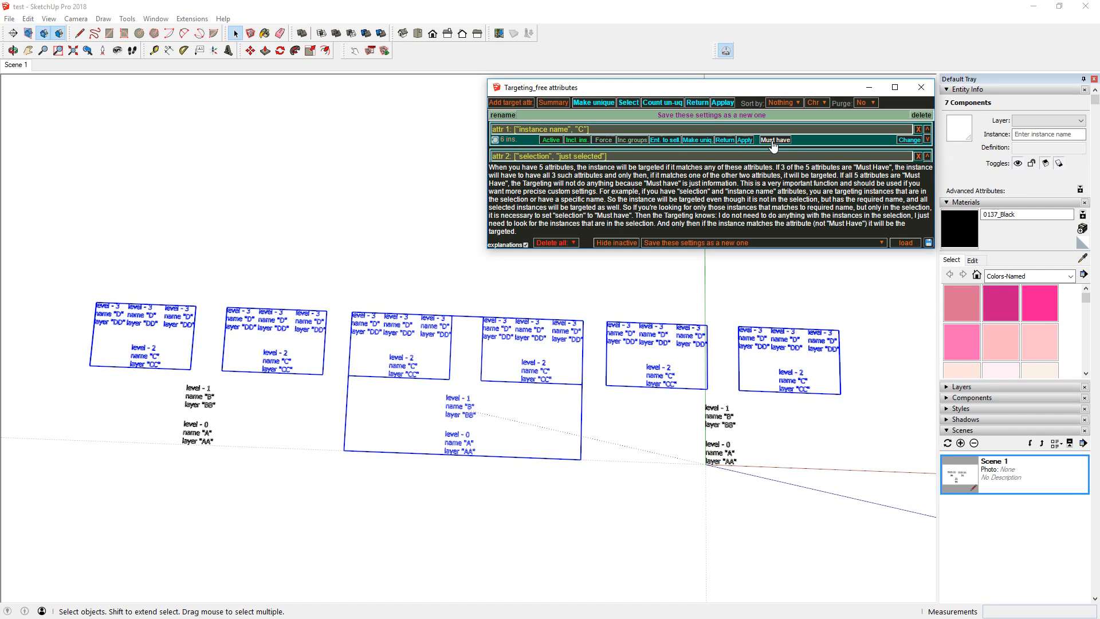
left_click(525, 245)
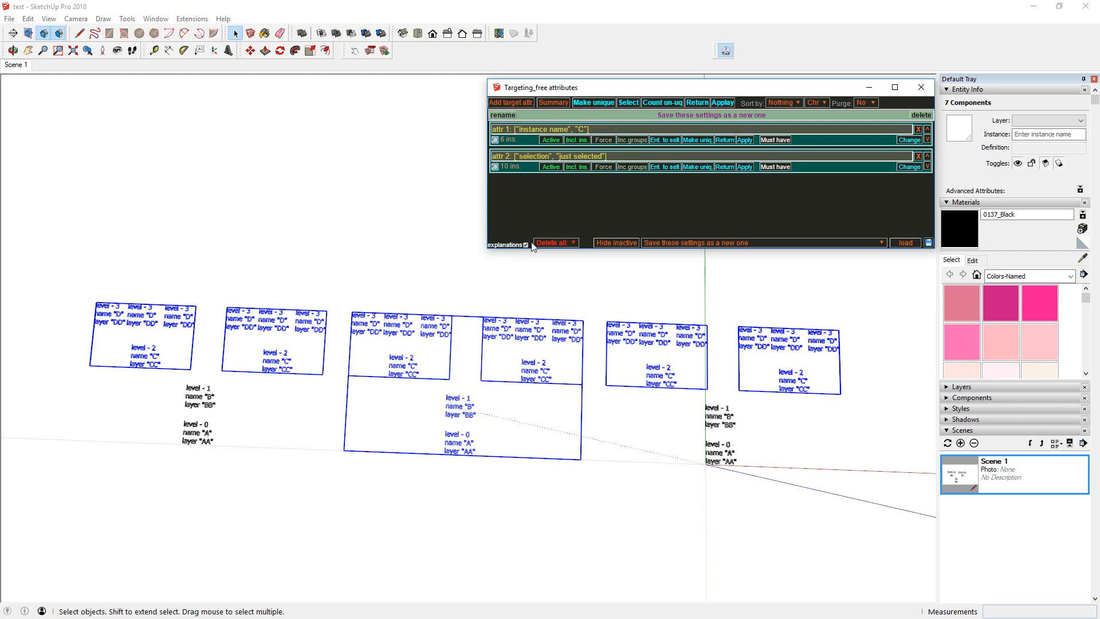
left_click(775, 167)
scroll(438, 381, "down", 1)
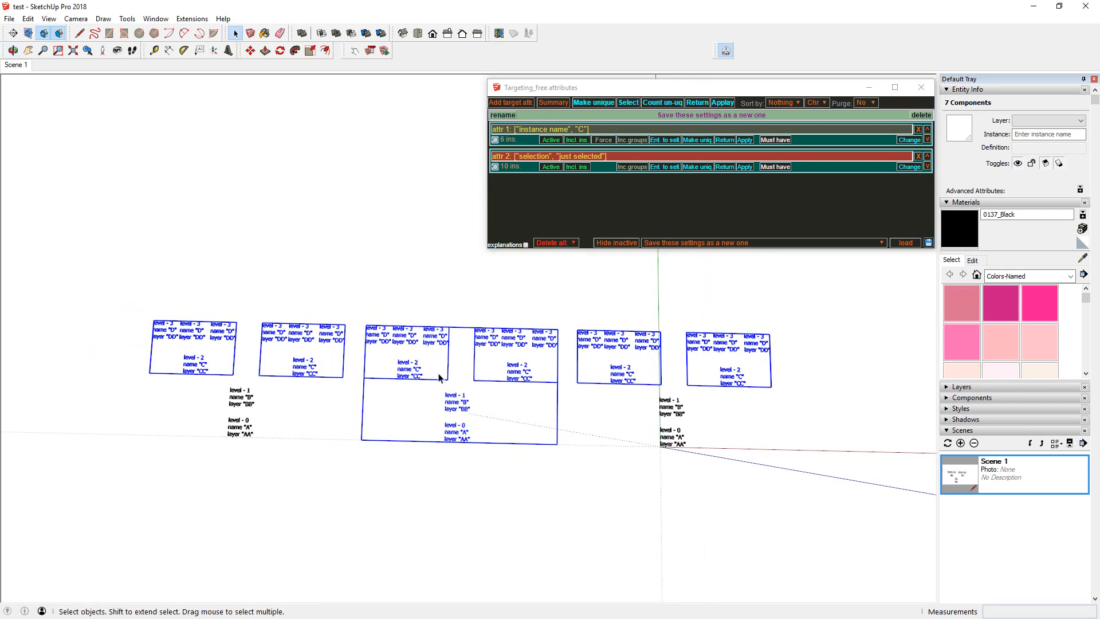
Reselect only the middle component A and try to select the targeted components with attr 2 as Must have
left_click(421, 378)
scroll(421, 378, "up", 1)
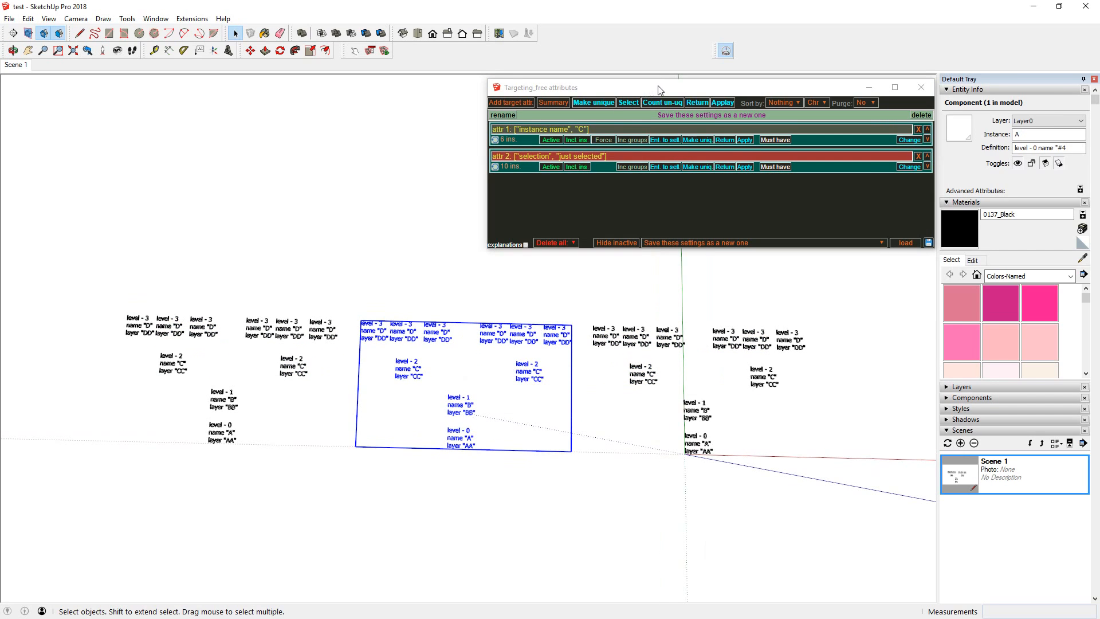
left_click(629, 103)
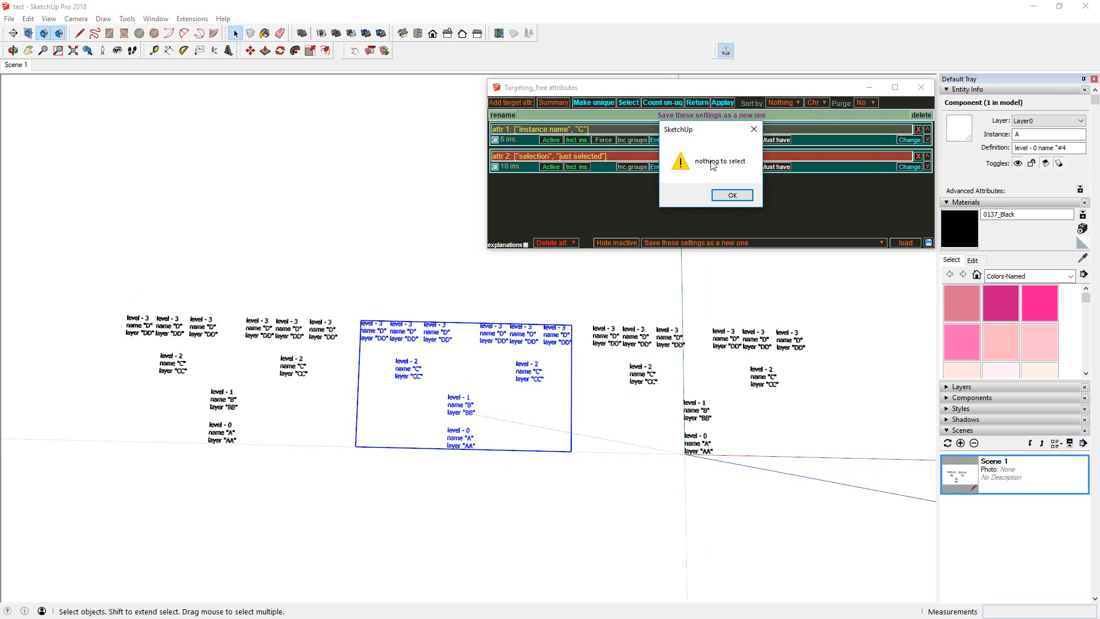
left_click(732, 196)
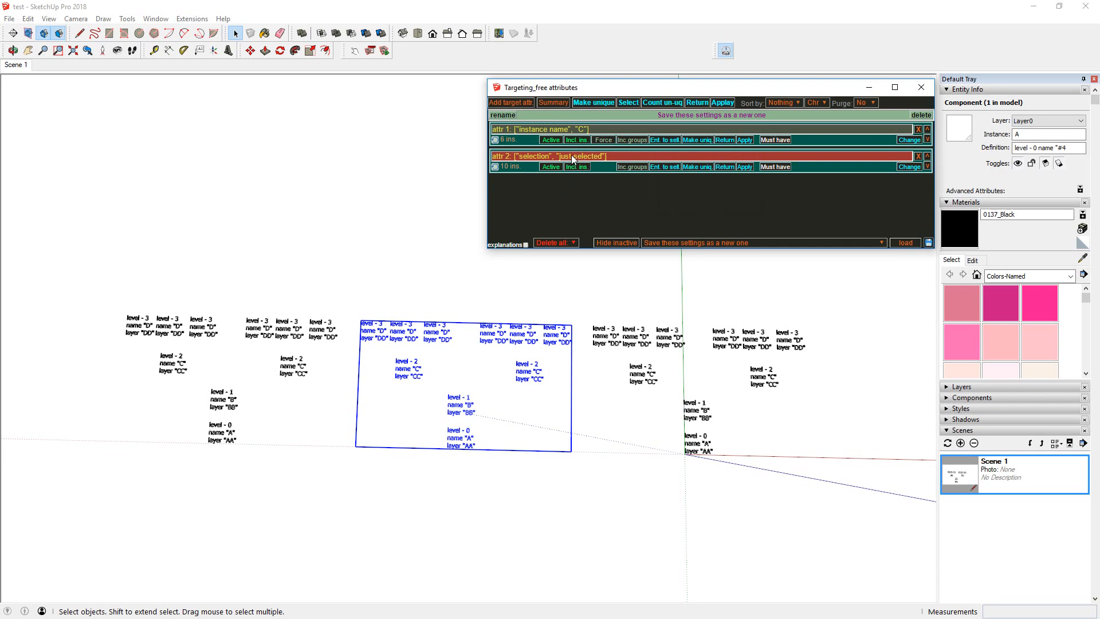
Change the selection condition of attr 2 to selected and nested
left_click(908, 167)
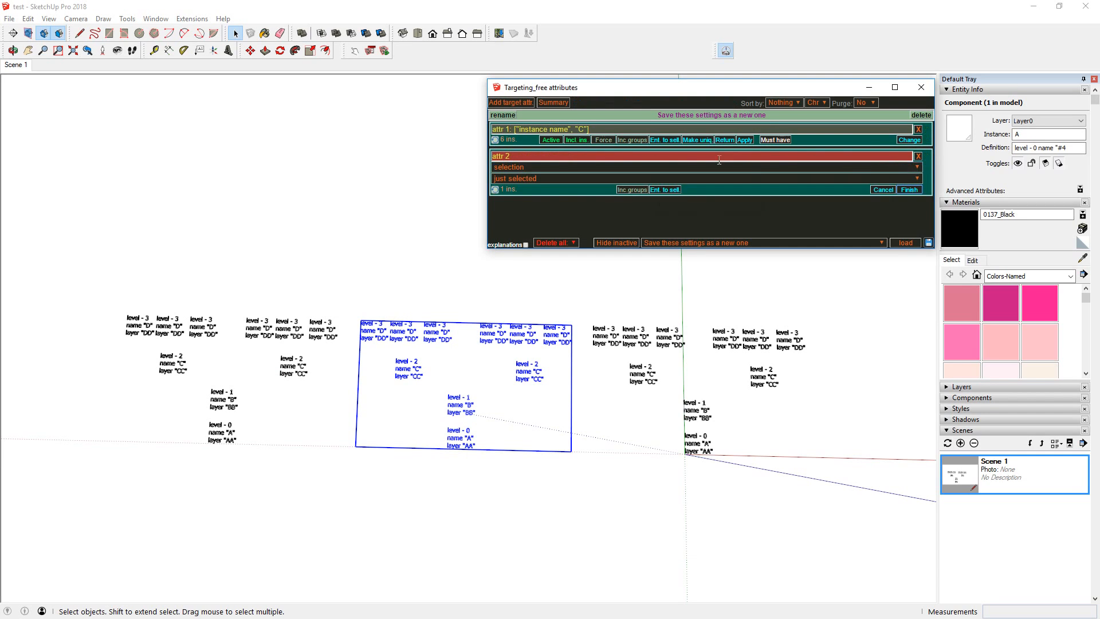
left_click(538, 180)
left_click(541, 197)
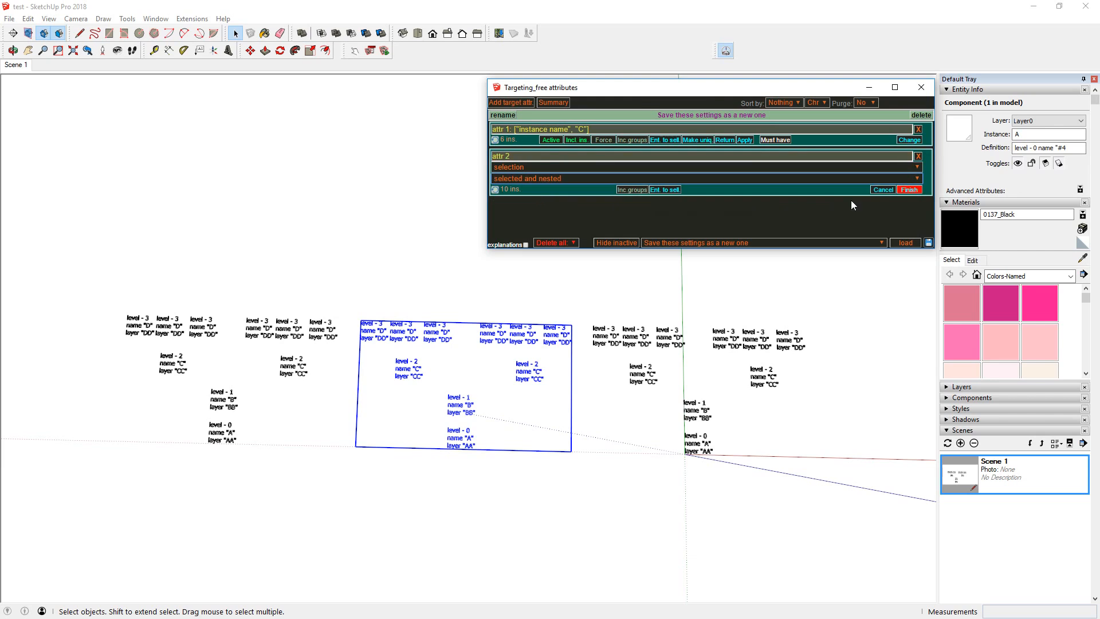
left_click(909, 191)
Select the C components nested in the middle component A through both attributes, replacing the current selection
left_click(628, 102)
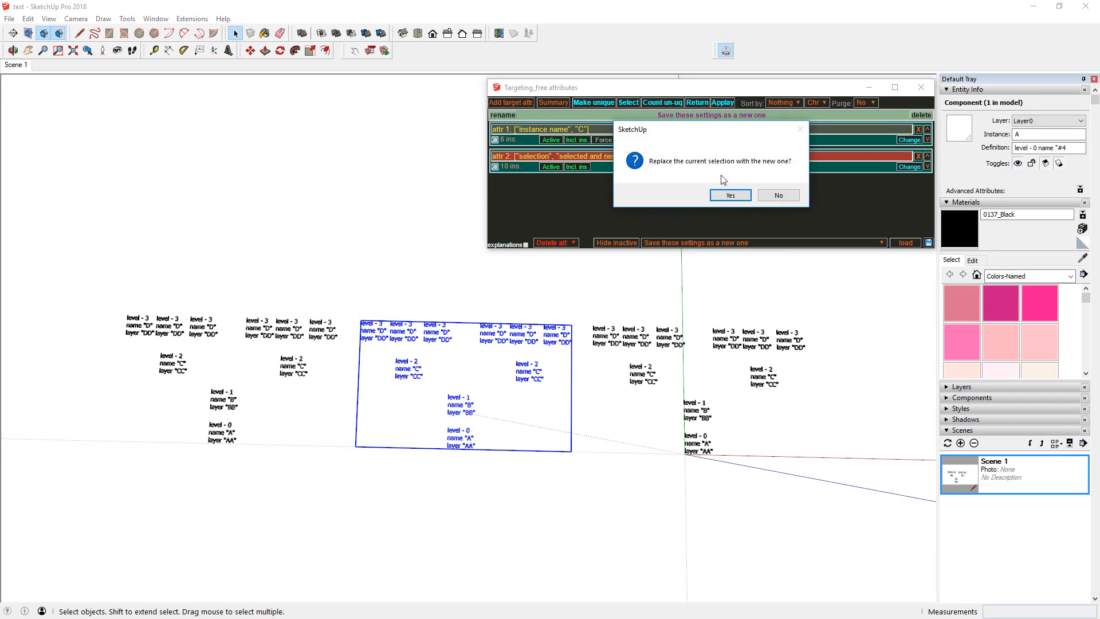
left_click(726, 195)
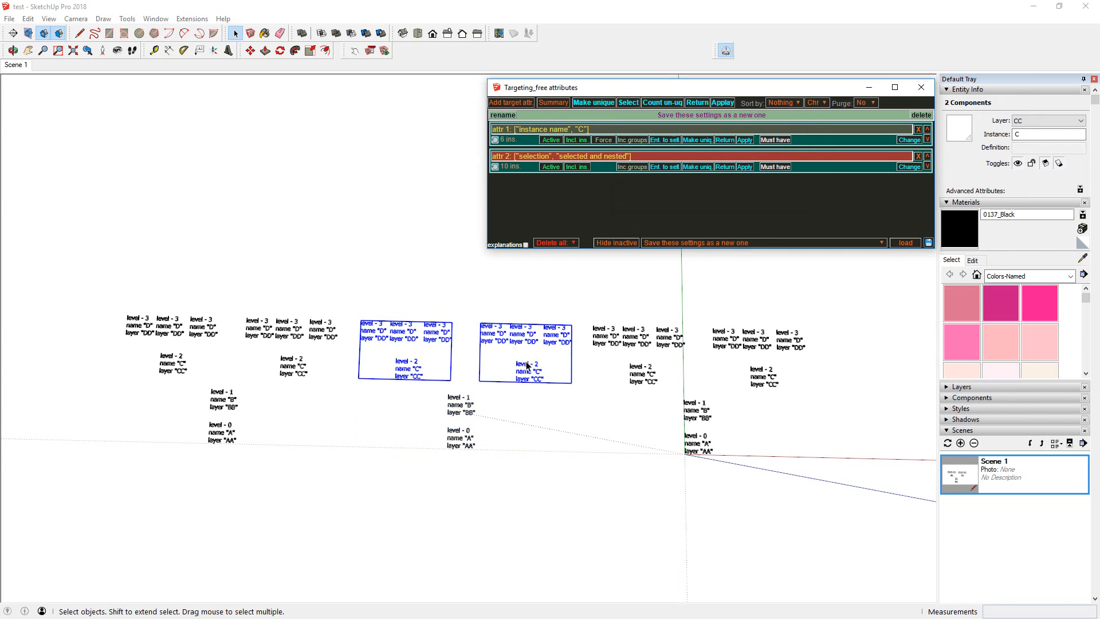
scroll(395, 372, "up", 2)
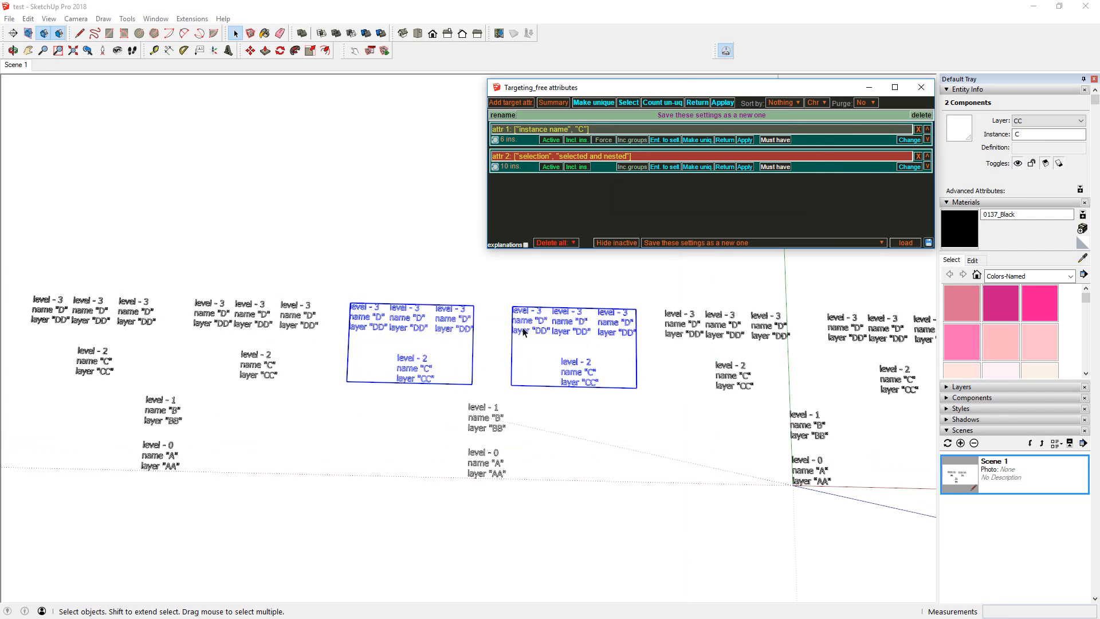
Assign the red paint to the two selected C components nested in the middle component A
left_click(959, 128)
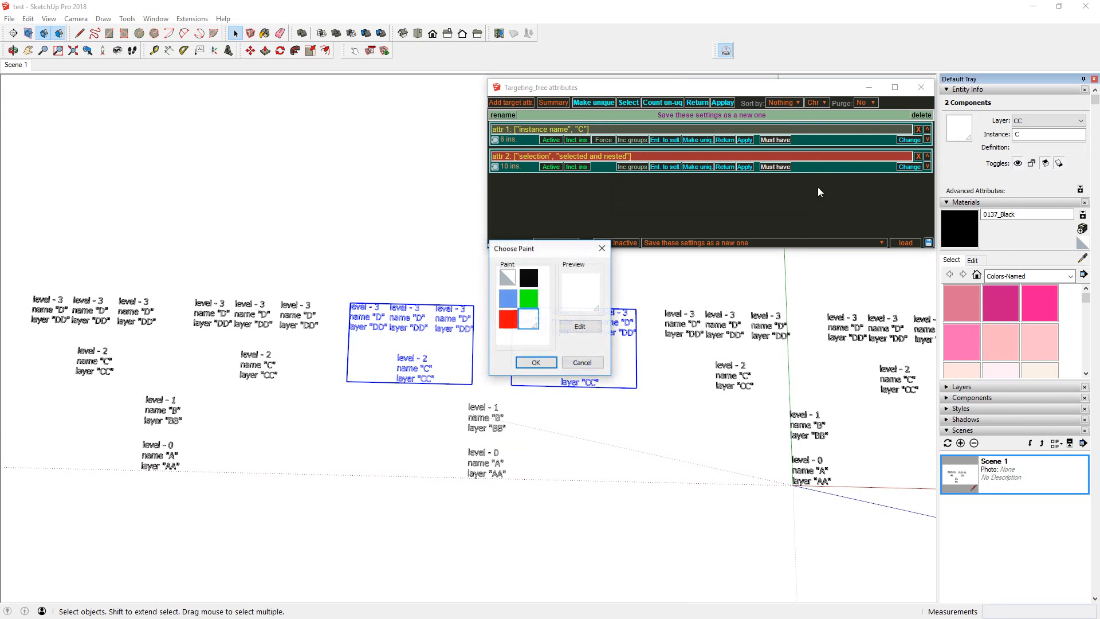
left_click(508, 319)
left_click(535, 362)
scroll(418, 378, "up", 4)
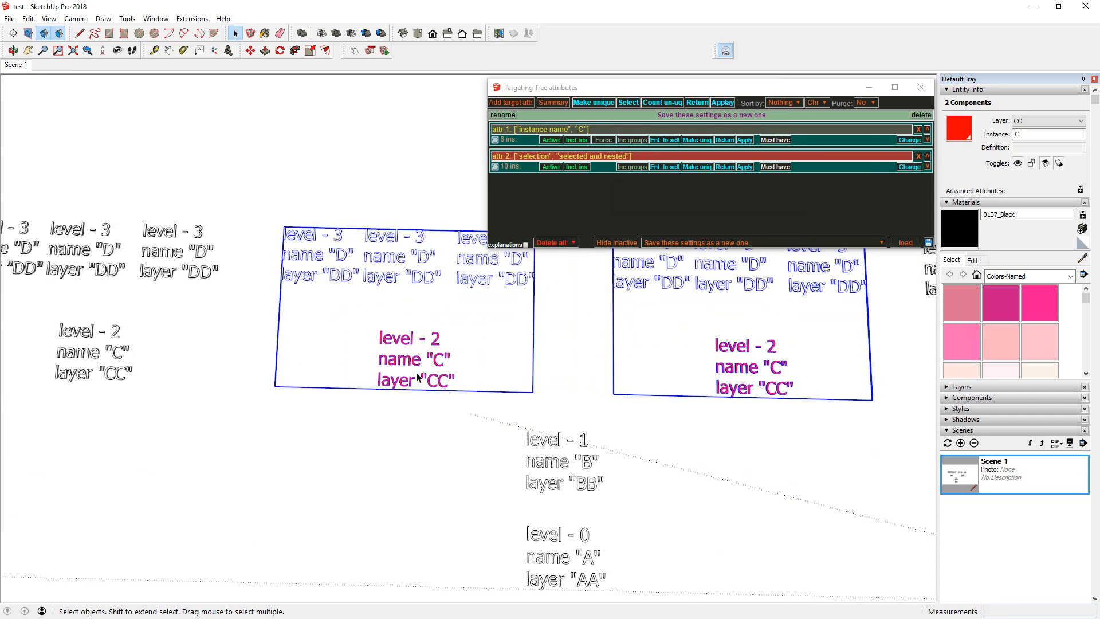
scroll(417, 375, "down", 2)
scroll(424, 360, "down", 2)
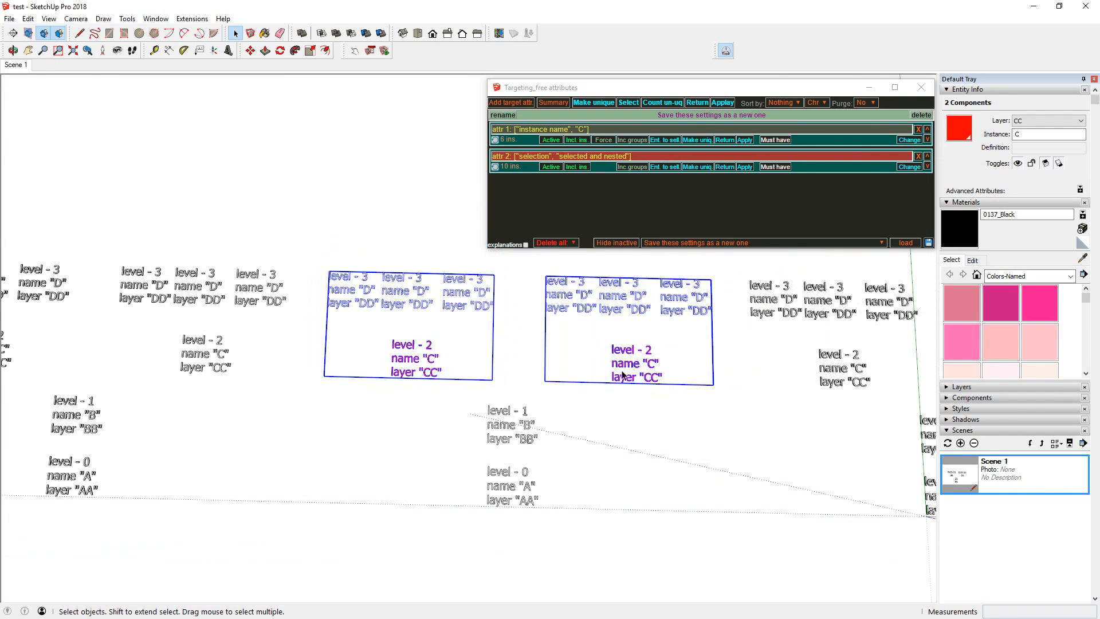
Close the Targeting_free attributes window, keeping the two C components selected
scroll(484, 358, "down", 5)
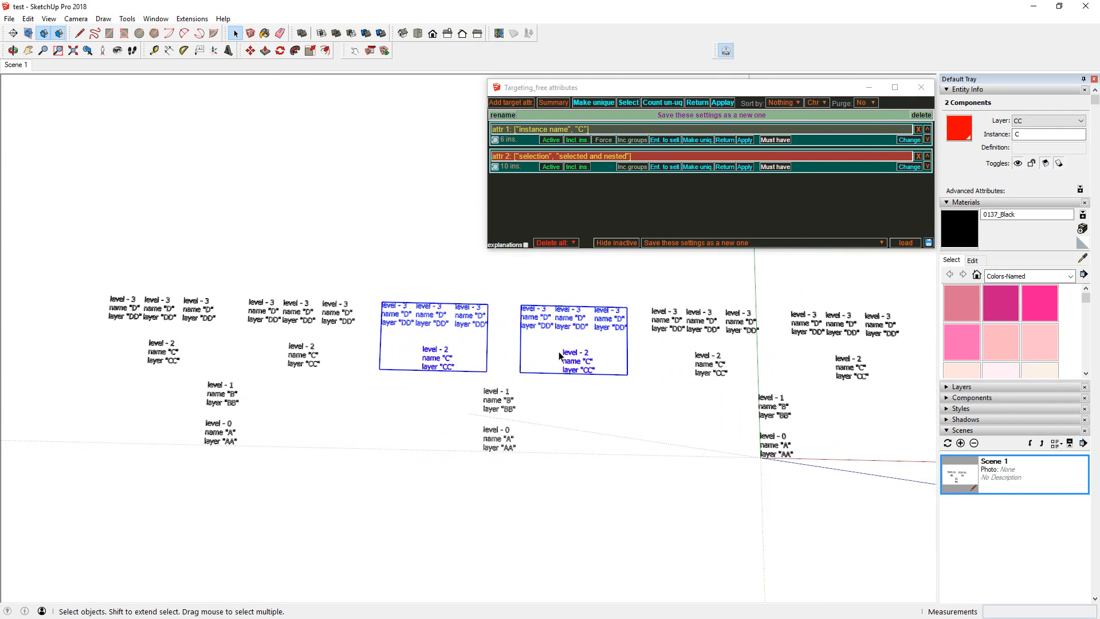
middle_click_drag(559, 353, 539, 360)
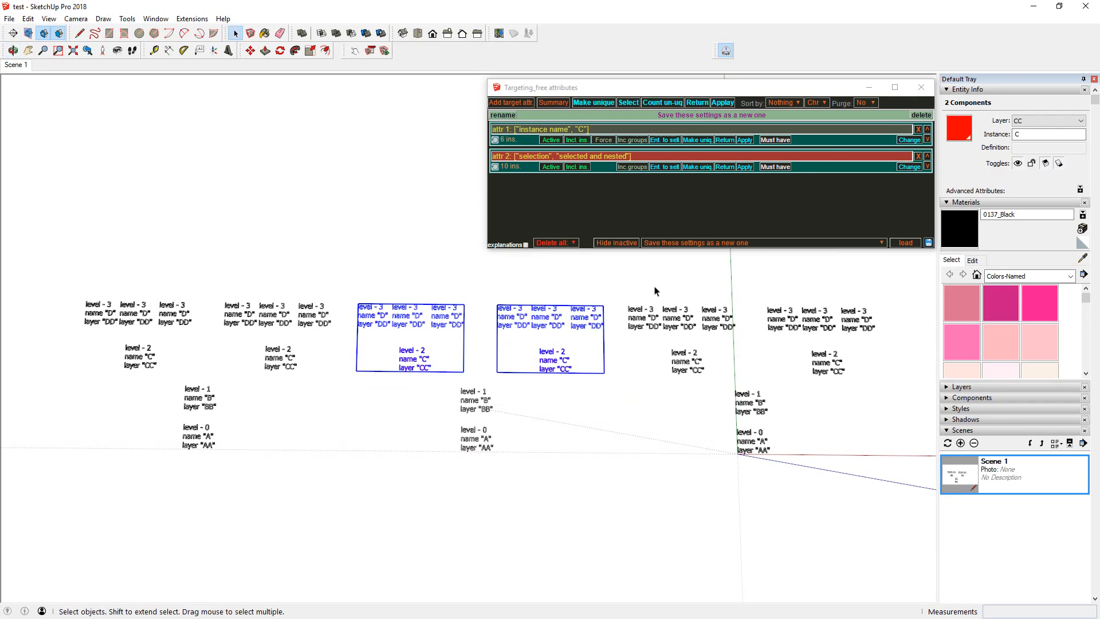
left_click(923, 89)
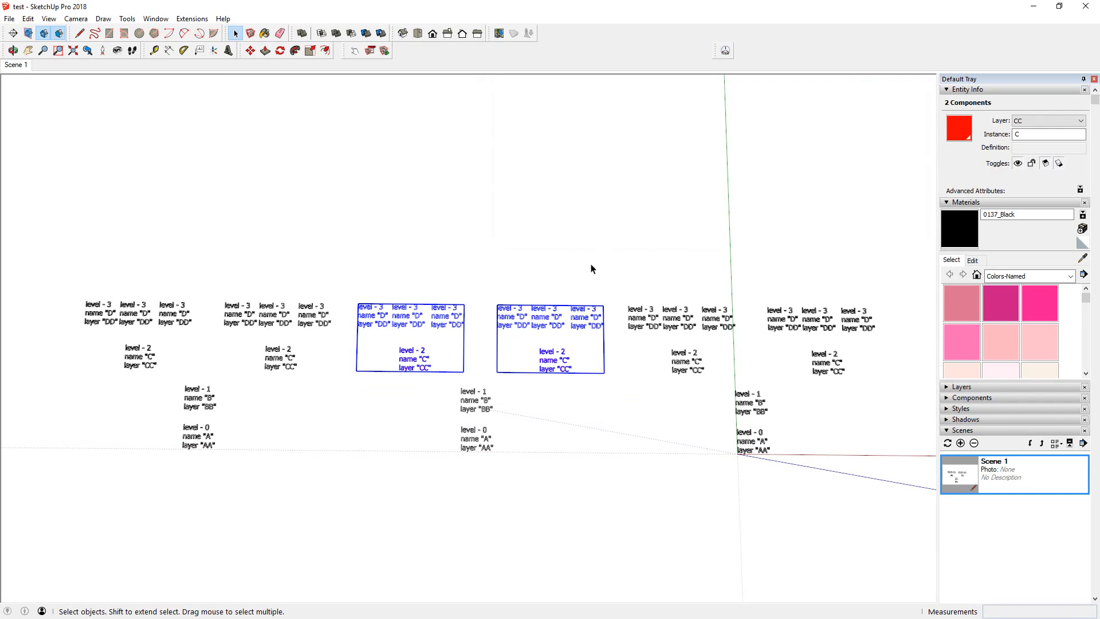